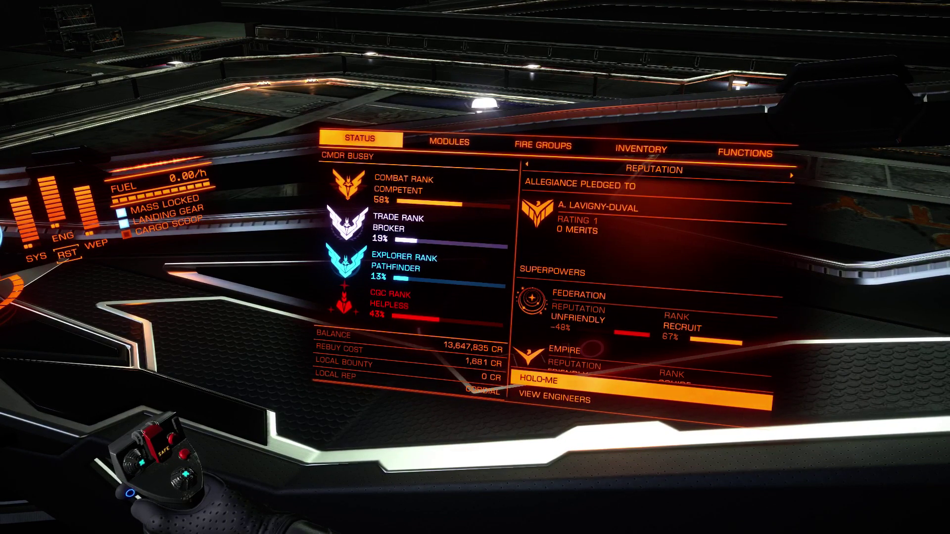
Examine the HUD colours across the ship's status, fire groups, functions, navigation and role panels.
key(e)
key(e)
key(e)
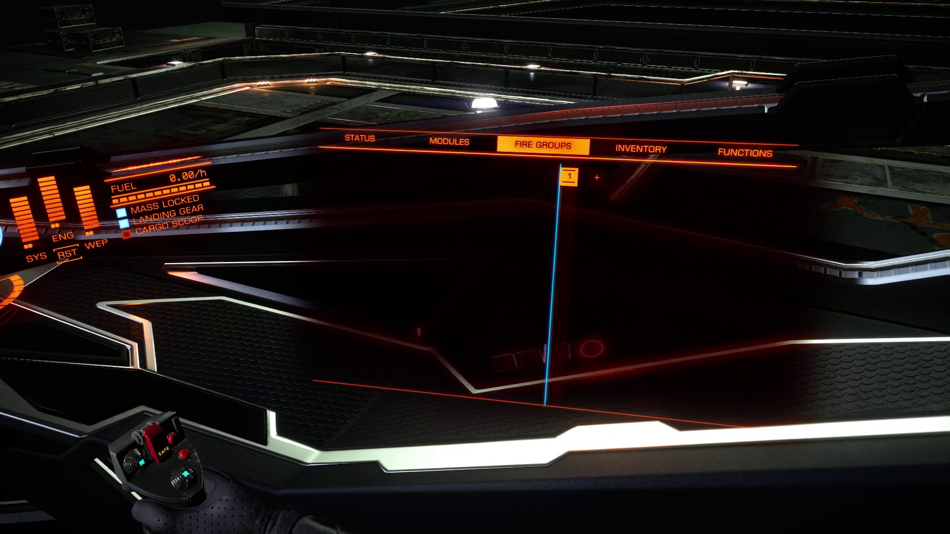
key(e)
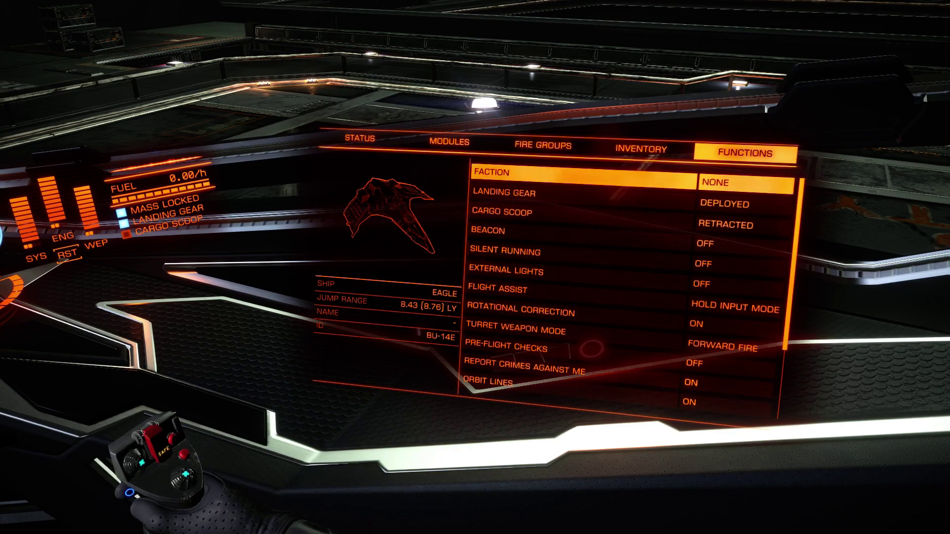
key(q)
key(q)
key(q)
key(q)
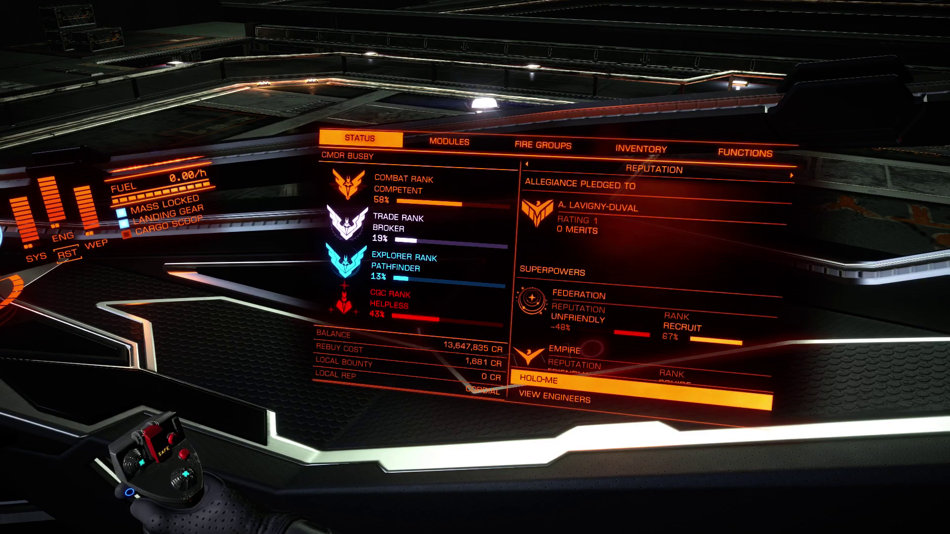
key(BackSpace)
key(1)
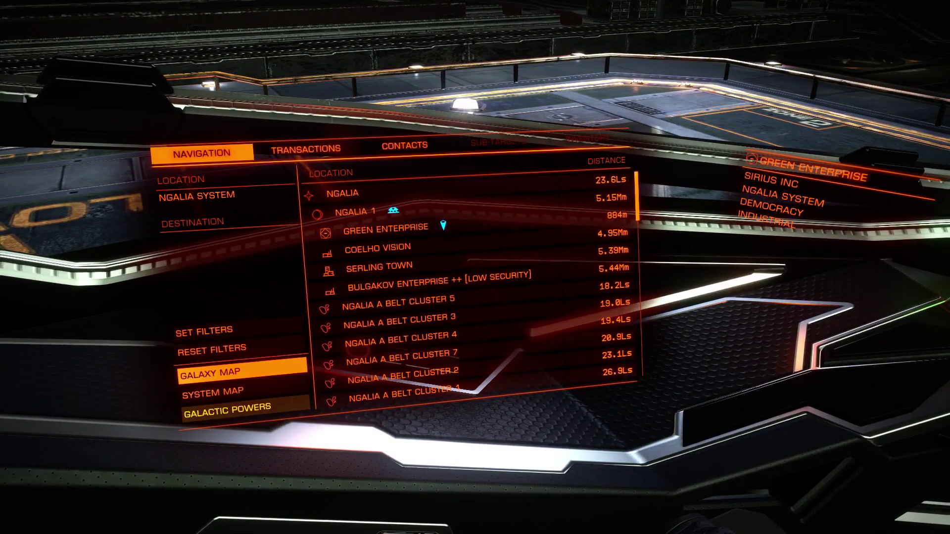
key(2)
key(3)
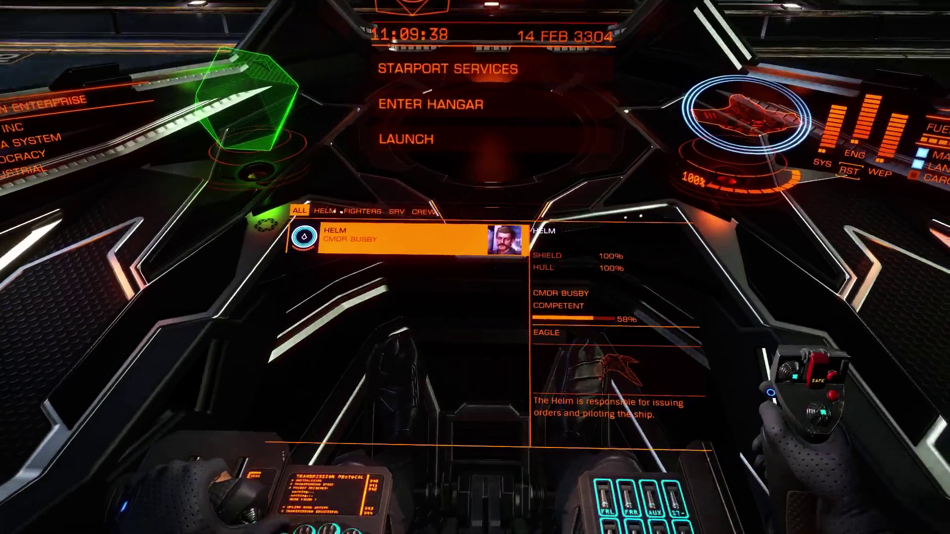
key(BackSpace)
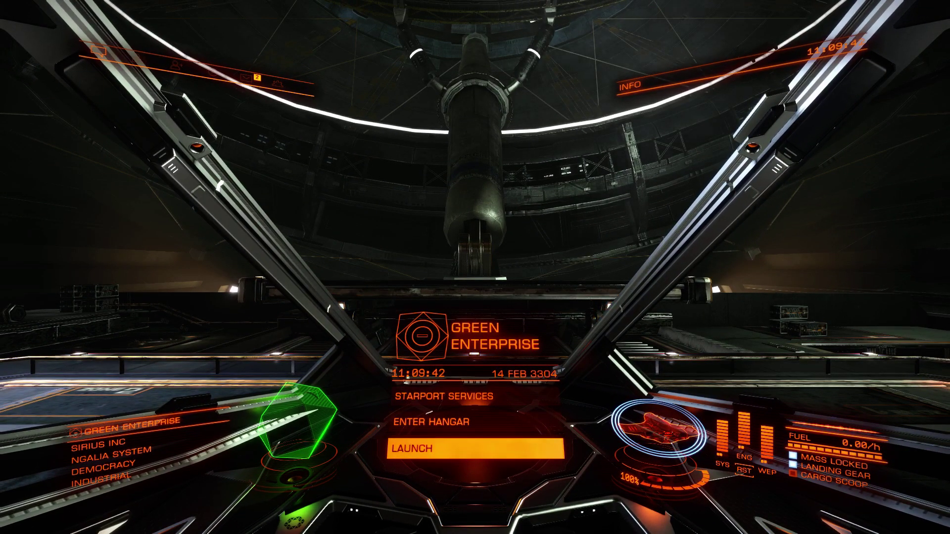
Save and exit the game to the desktop, confirming the quit.
key(Escape)
key(Down)
key(Down)
key(Down)
key(Down)
key(Down)
key(Down)
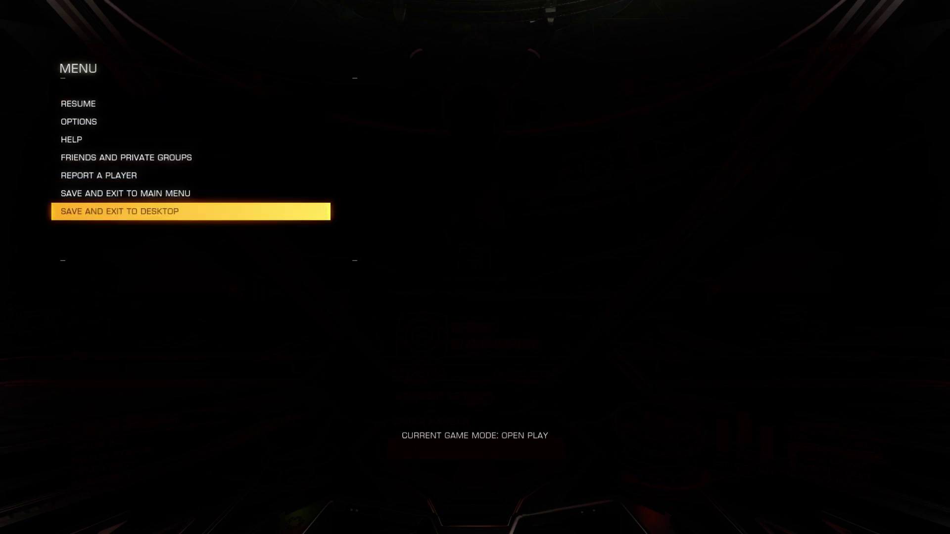
key(Return)
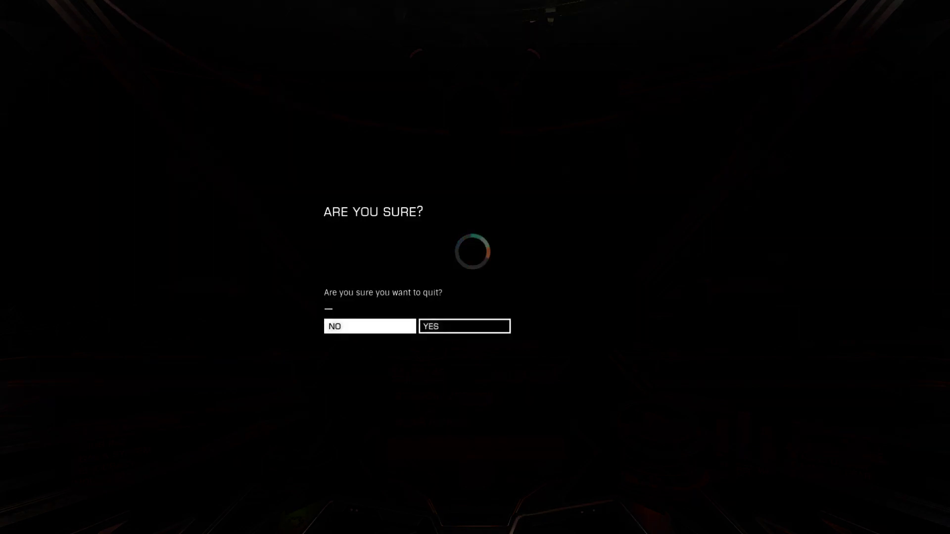
key(Right)
key(Return)
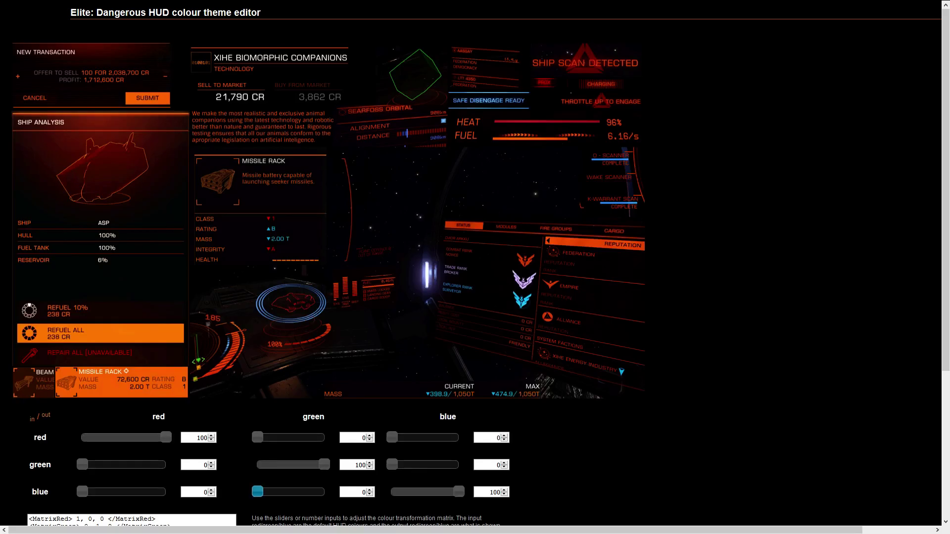
Switch away from the HUD colour theme editor and the game launcher to the Windows desktop.
key(alt+Tab)
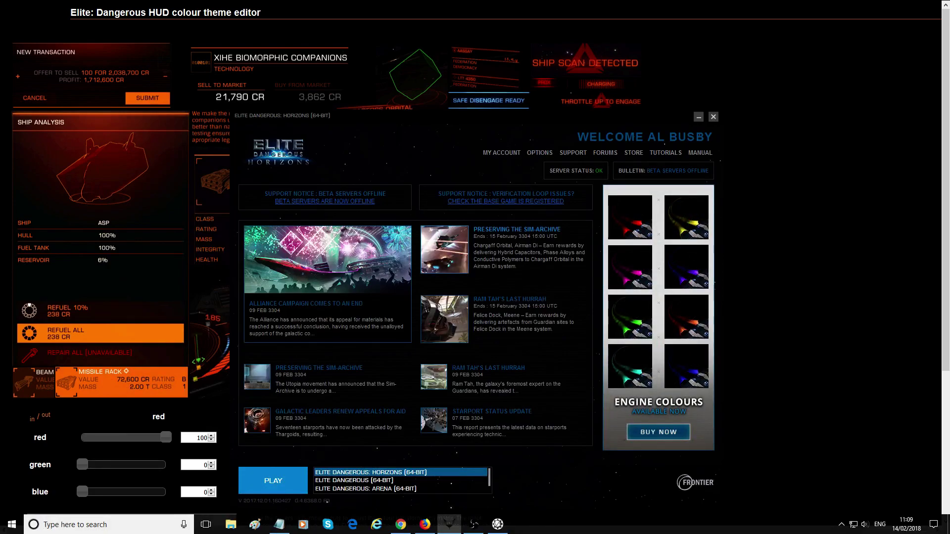
key(super+d)
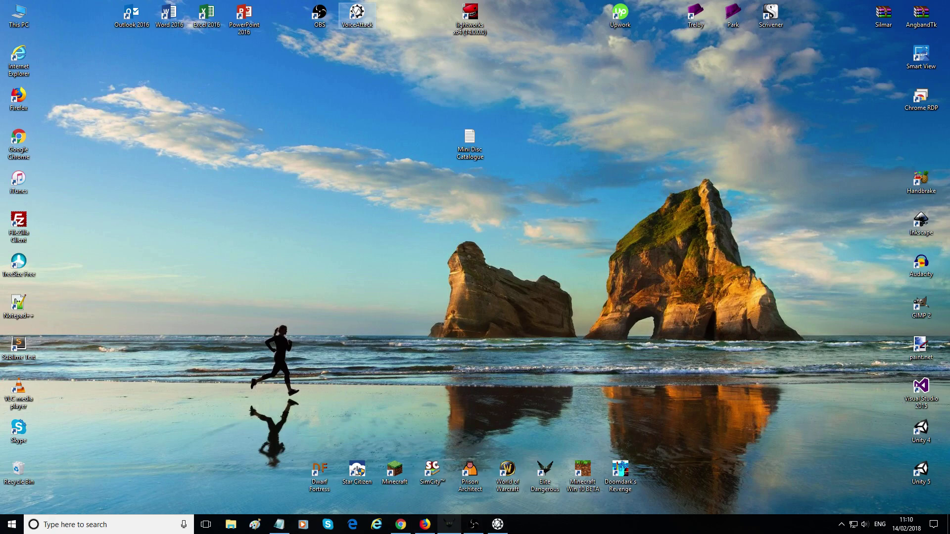
key(super+d)
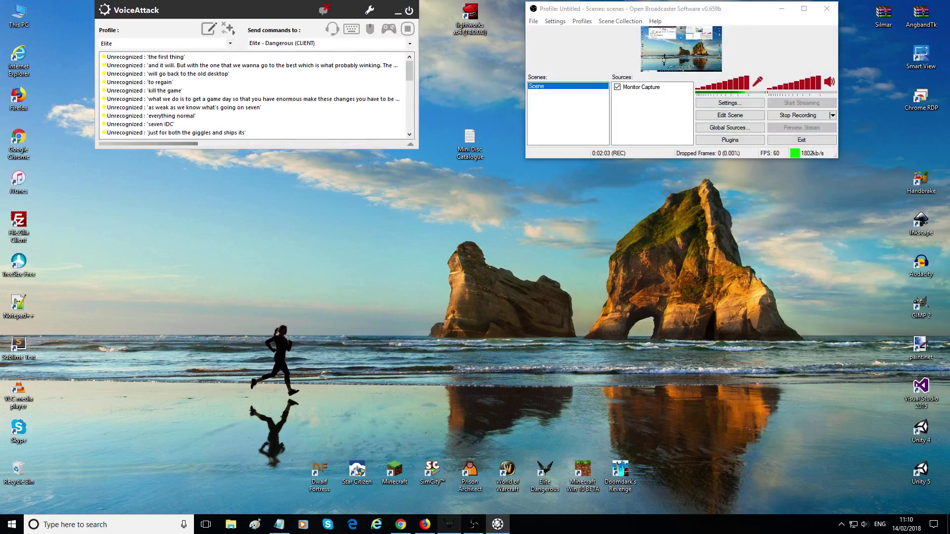
In File Explorer, expand Local Disk (C:), widen the folder tree and open the Admin folder inside Users.
mouse_move(279, 523)
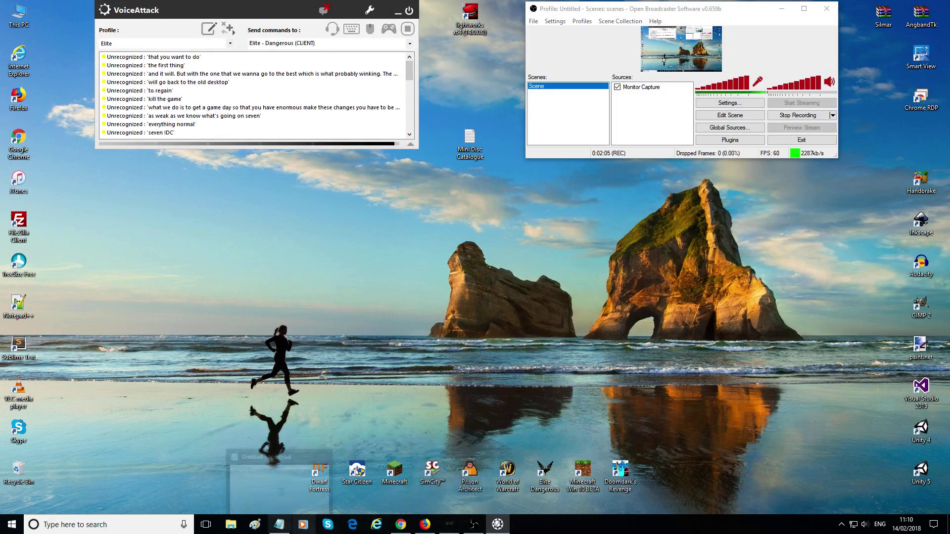
click(230, 525)
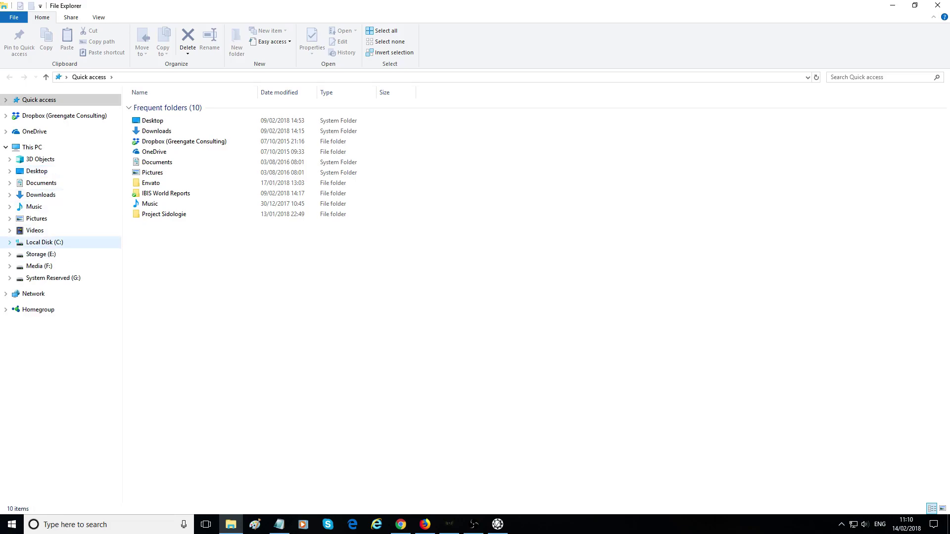
click(9, 242)
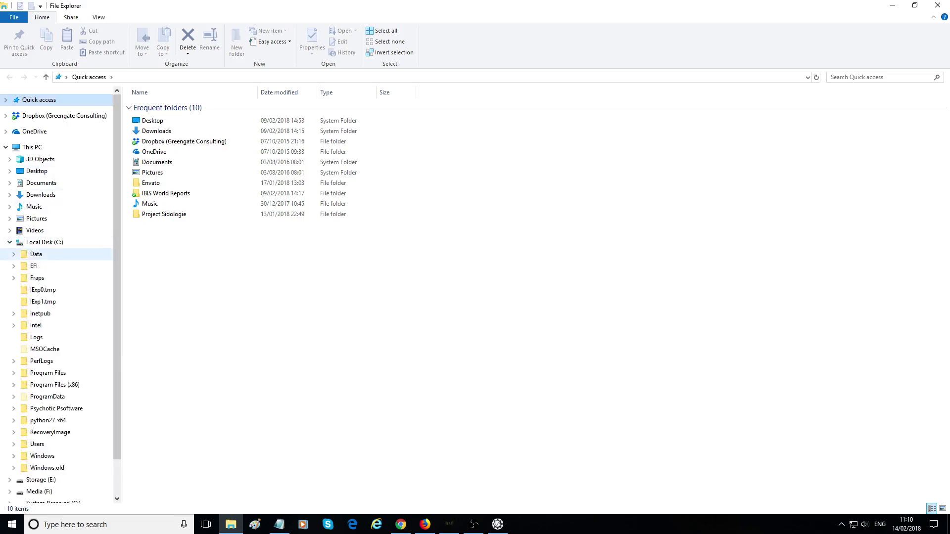
drag(121, 255, 155, 254)
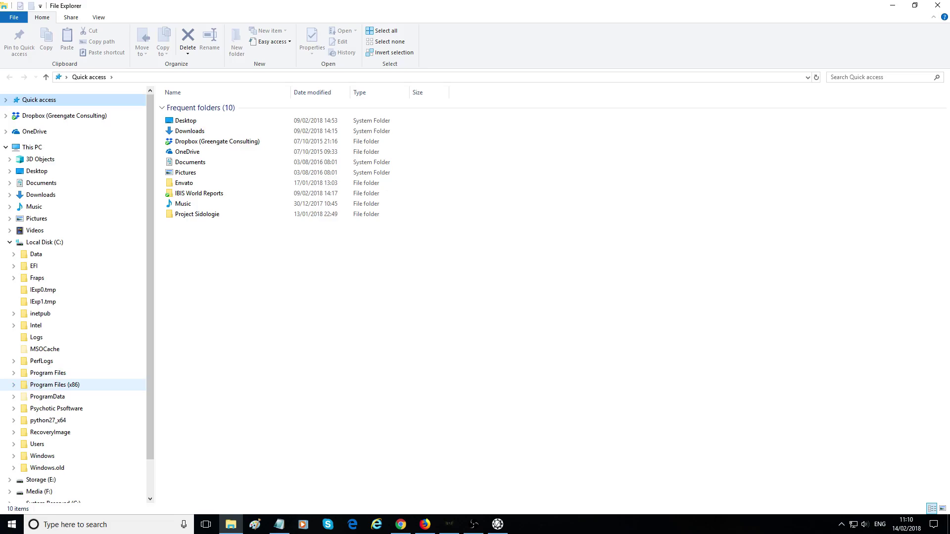
click(37, 444)
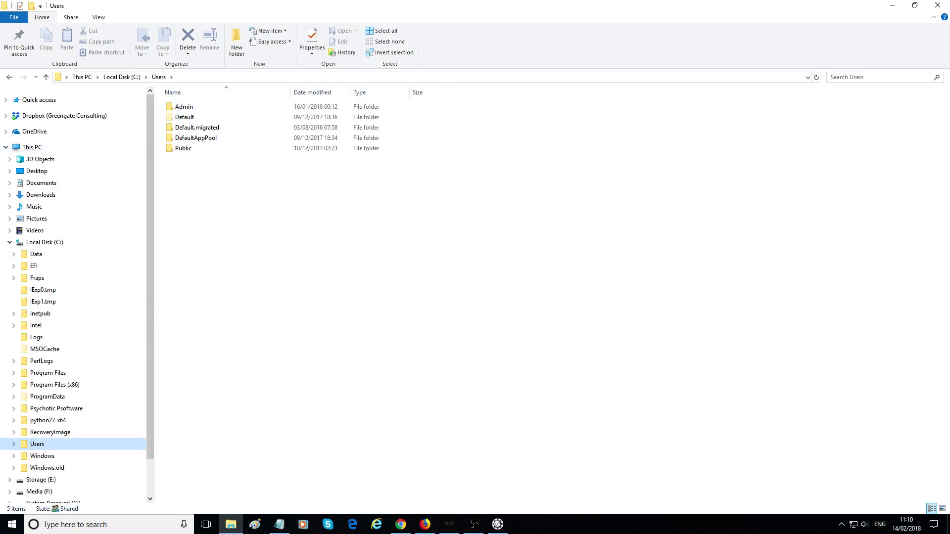
double_click(184, 106)
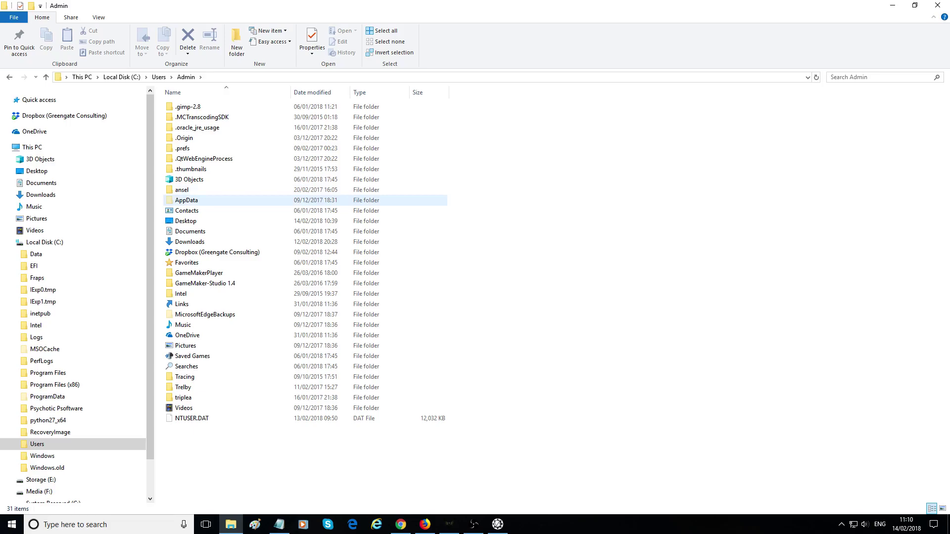
Search Windows for "hid" and open the Show hidden files and folders settings.
click(99, 524)
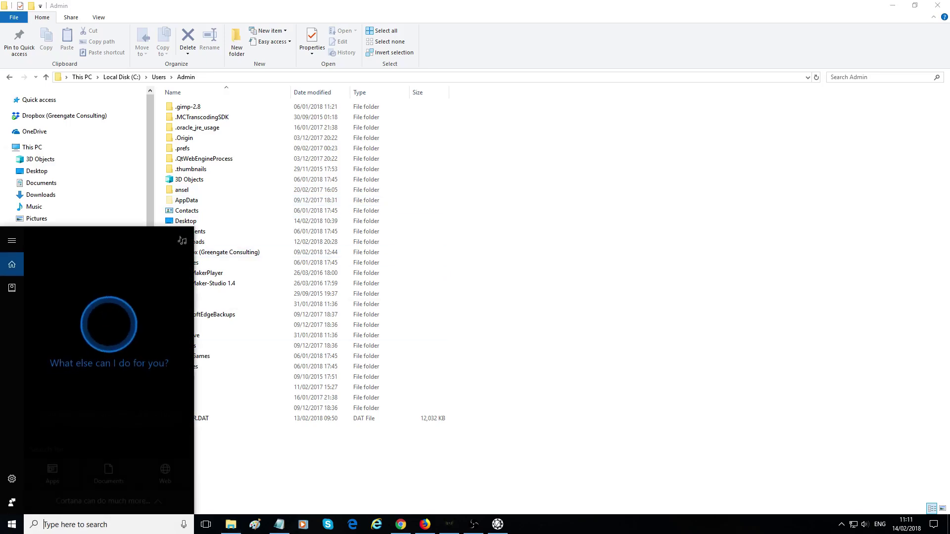
text(hidee)
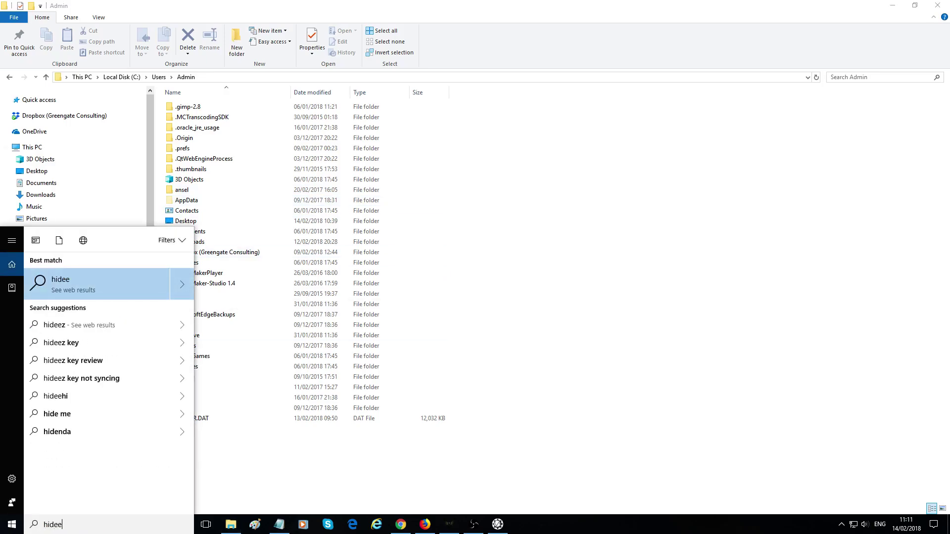
key(BackSpace)
key(BackSpace)
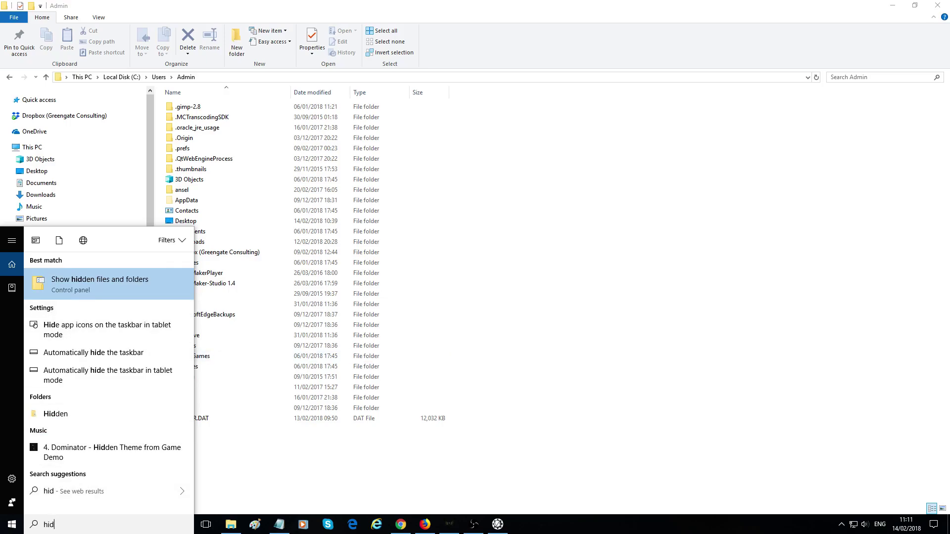
key(Return)
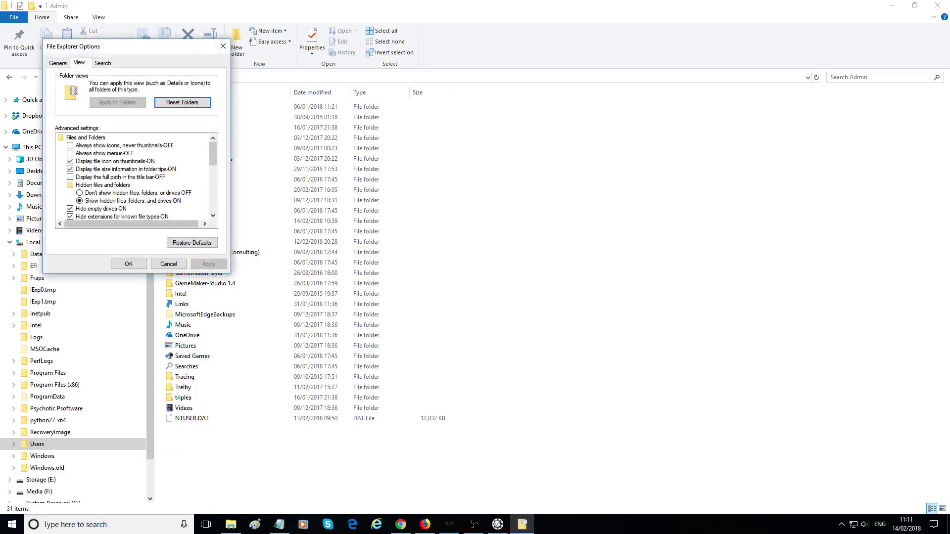
Set hidden items to "Show hidden files, folders, and drives" and accept the File Explorer options.
click(79, 193)
click(79, 201)
click(79, 193)
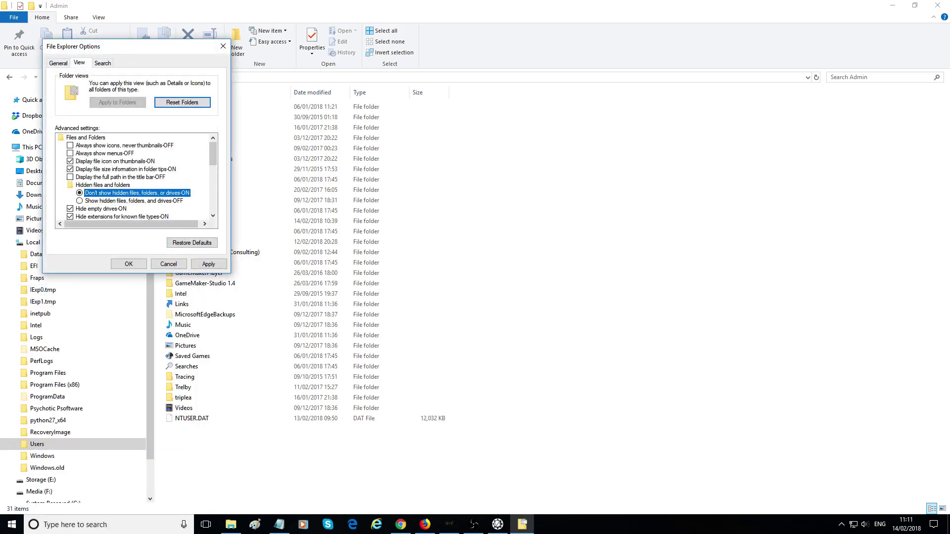
click(133, 201)
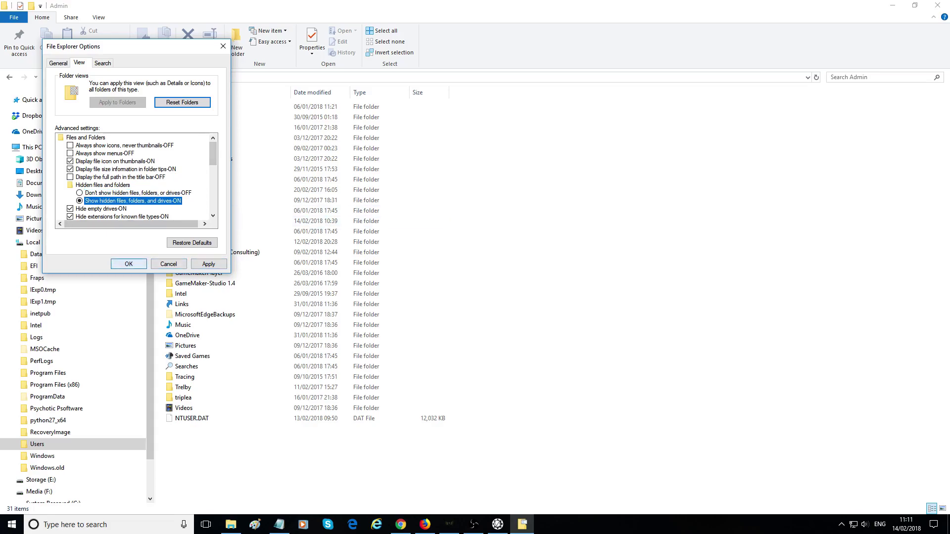
drag(151, 46, 170, 79)
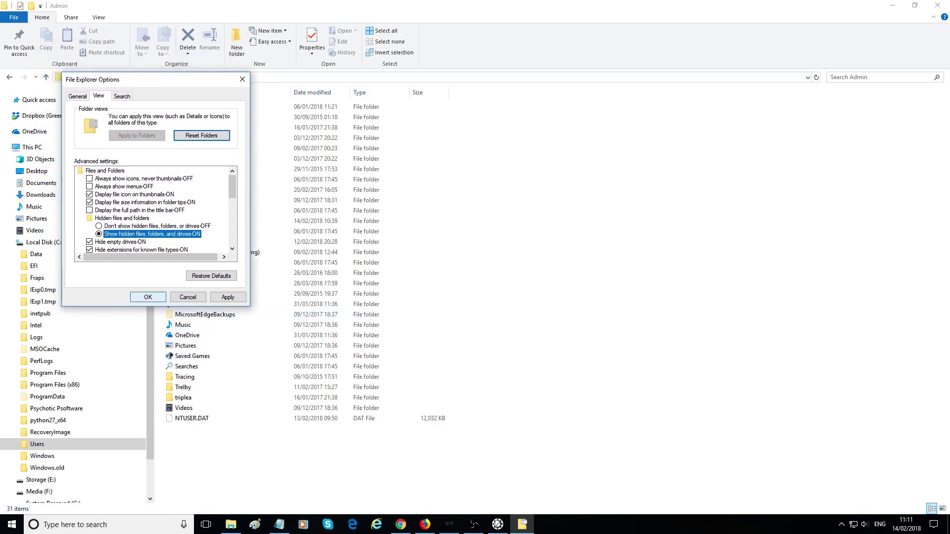
click(147, 297)
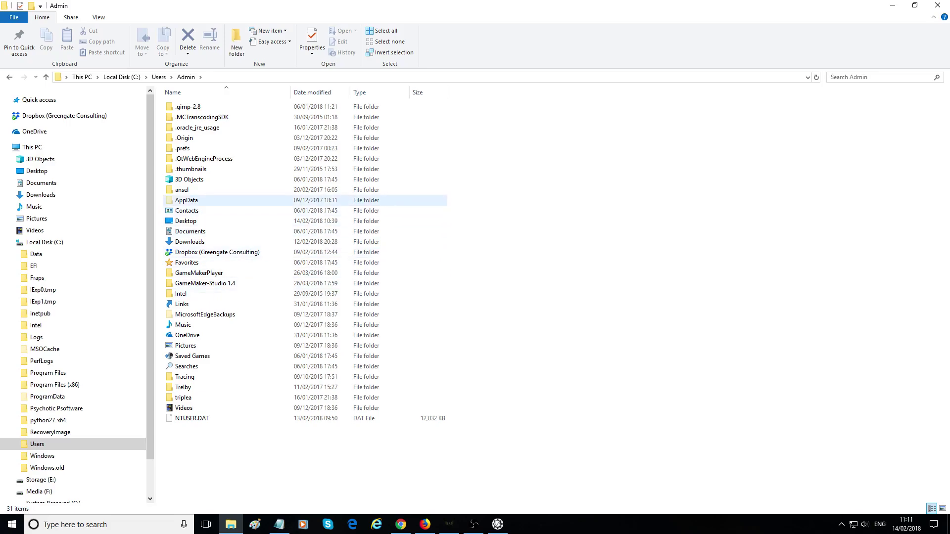
Open the AppData folder of the Admin profile and look through its Local subfolder.
double_click(187, 200)
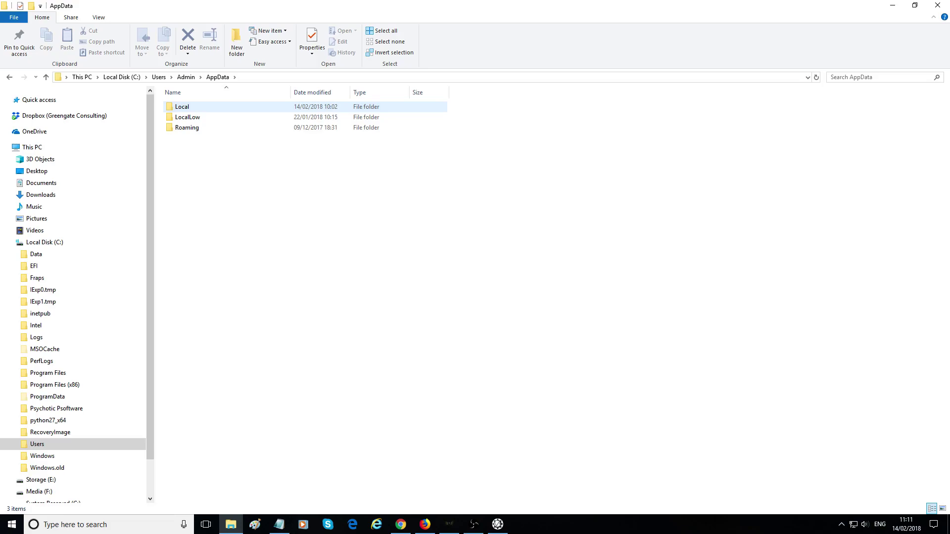
double_click(182, 107)
scroll(188, 307, down, 11)
scroll(188, 307, up, 7)
scroll(188, 307, up, 5)
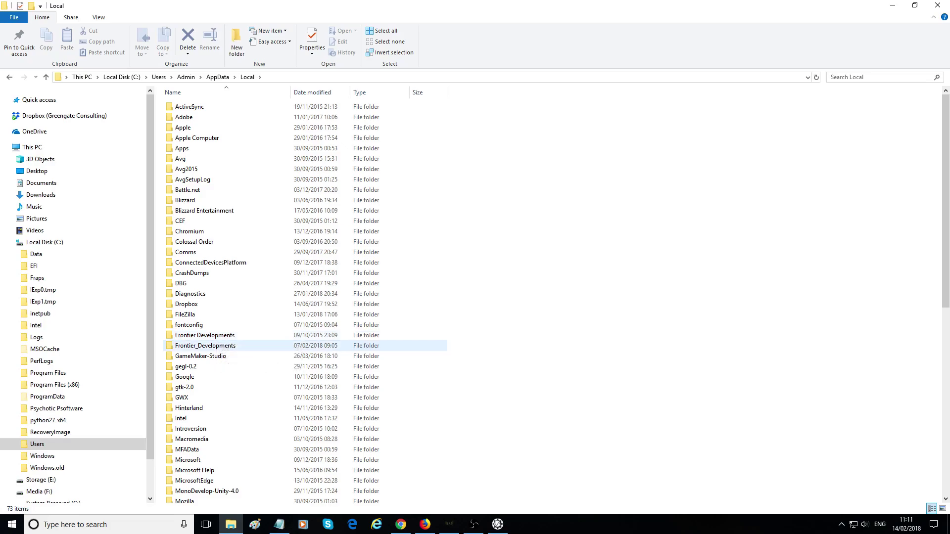
Check the contents of both Frontier Developments and Frontier_Developments in Local, ending in the Frontier Developments folder.
click(205, 346)
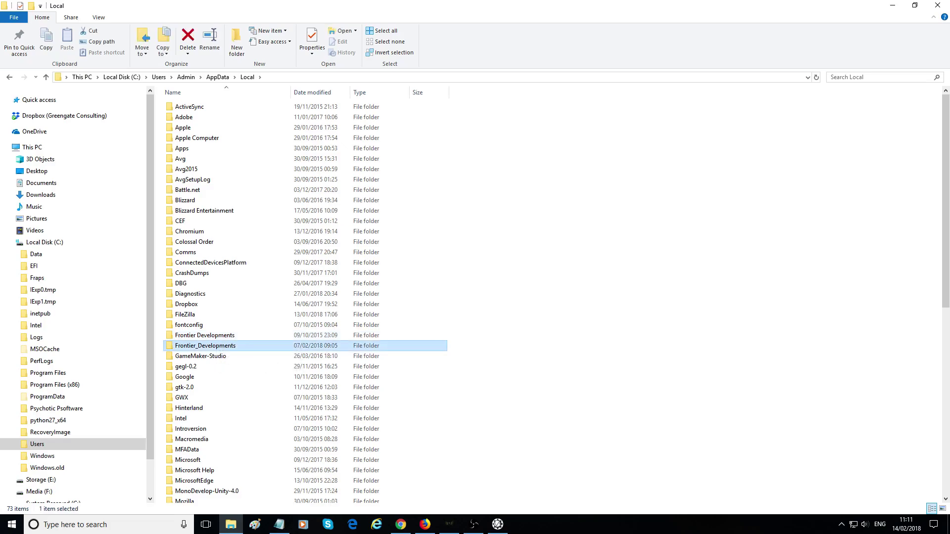
click(205, 335)
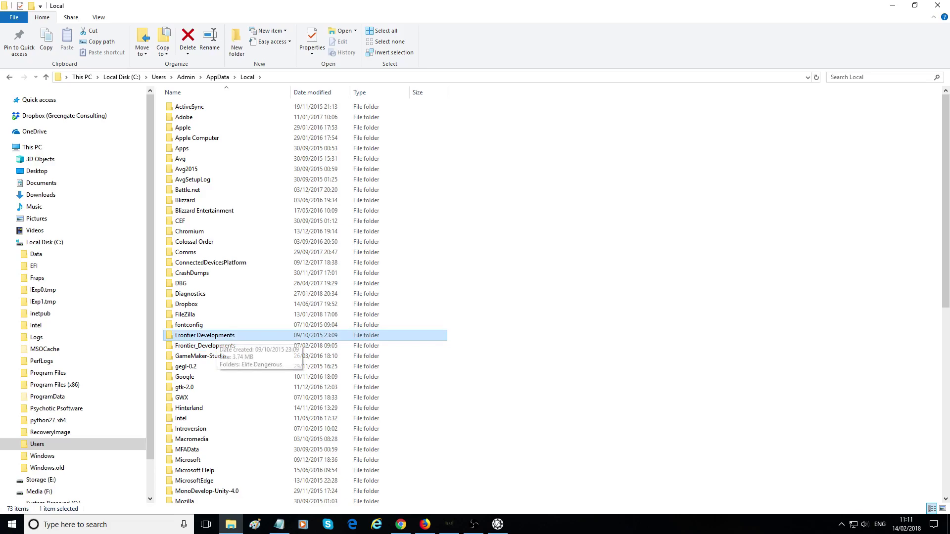
key(Return)
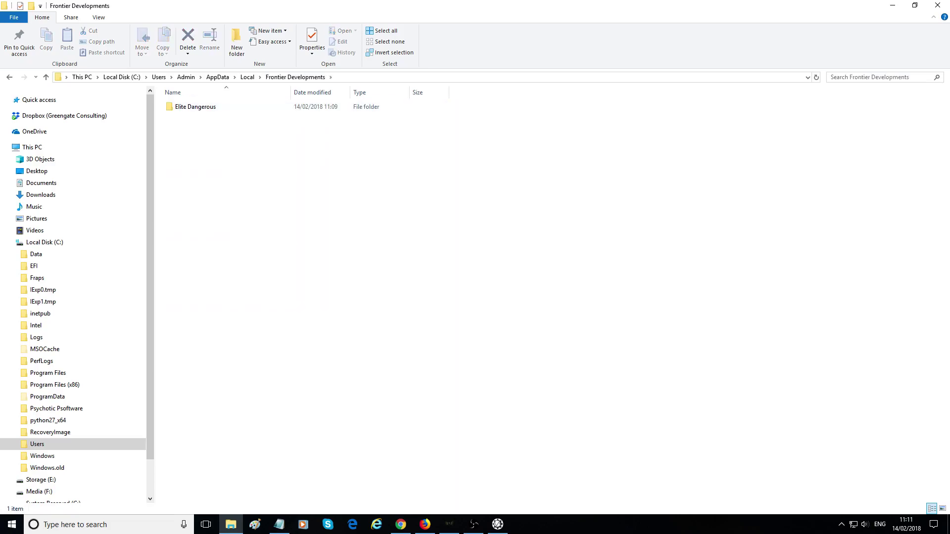
click(248, 76)
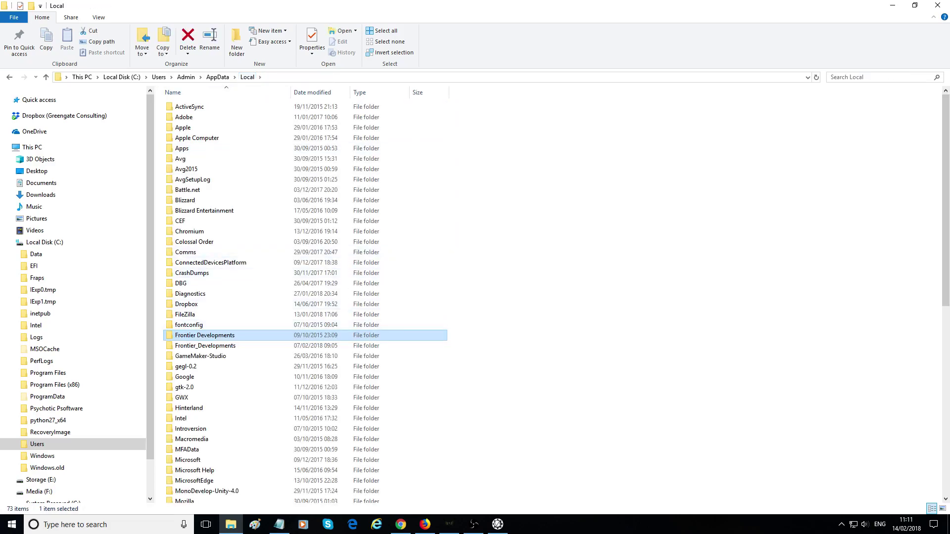
double_click(205, 346)
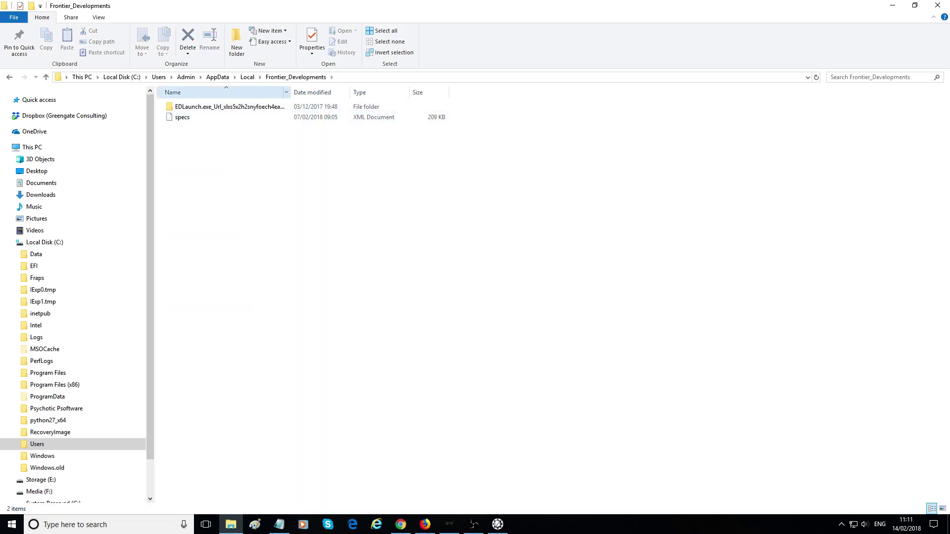
click(248, 77)
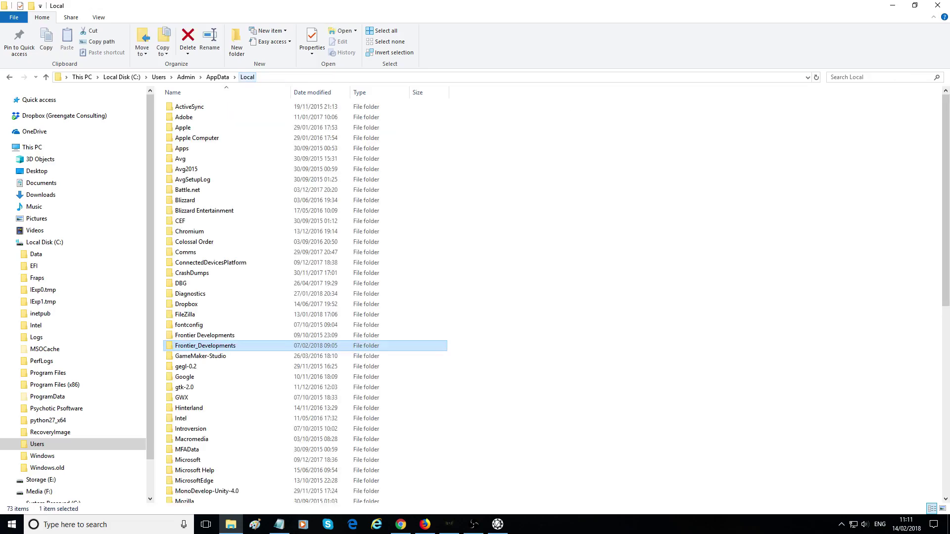
double_click(205, 335)
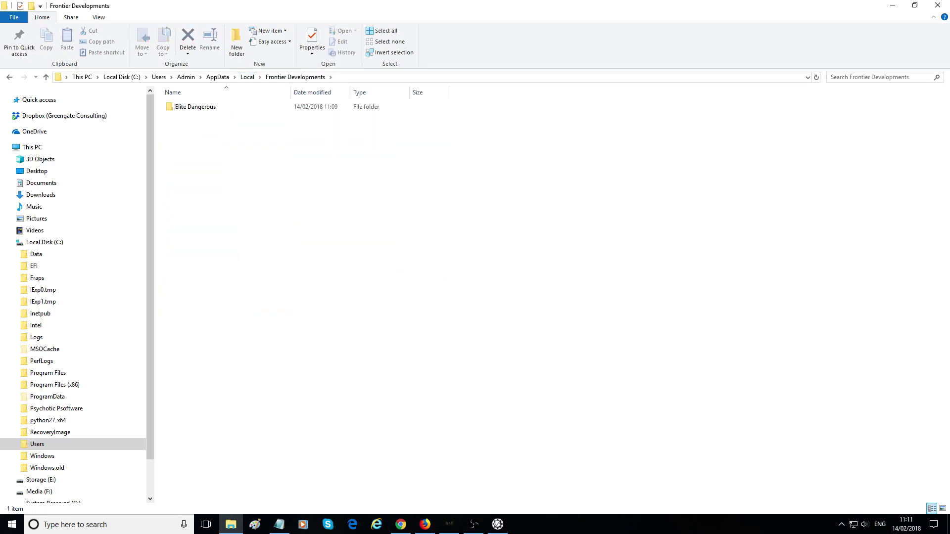
Open the Elite Dangerous Options folder, check its Startup subfolder, and go into the Graphics subfolder.
double_click(196, 106)
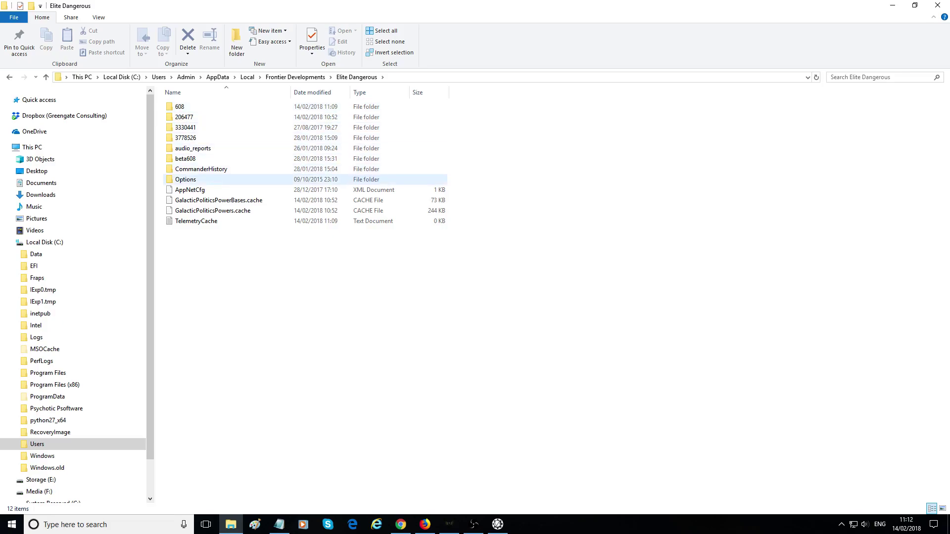
double_click(245, 180)
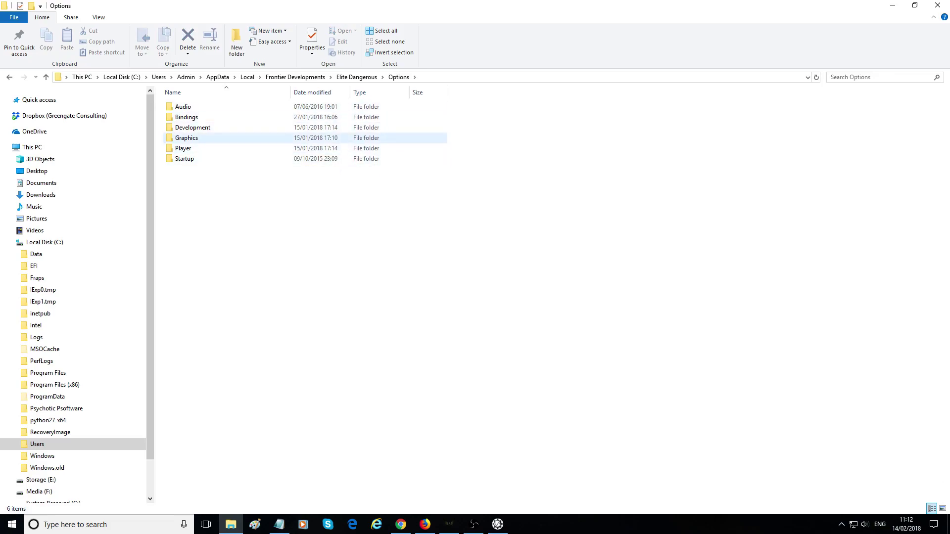
double_click(185, 159)
right_click(198, 107)
key(Escape)
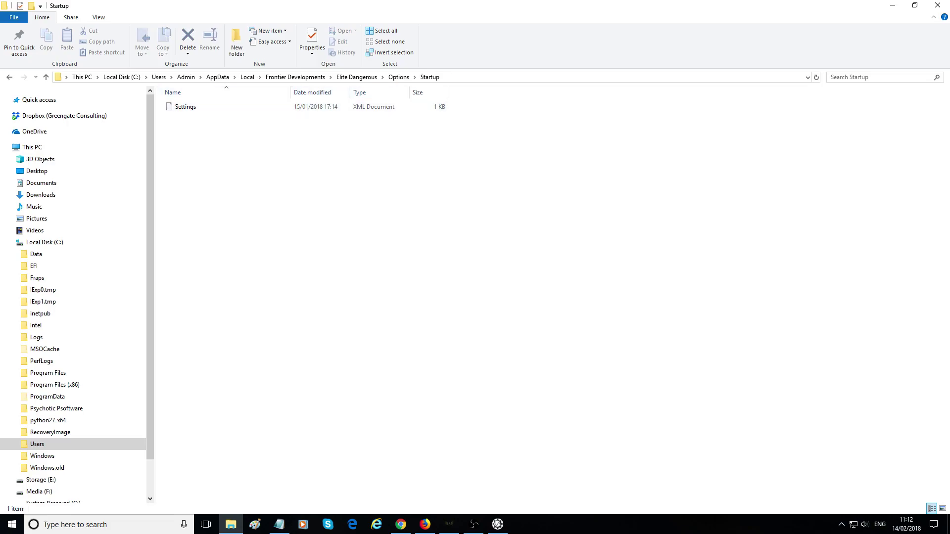
click(399, 76)
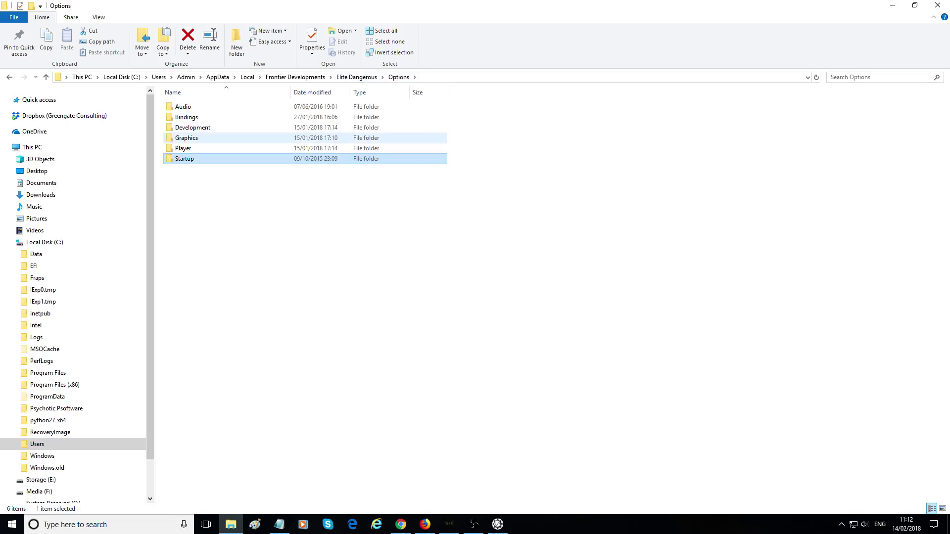
double_click(186, 138)
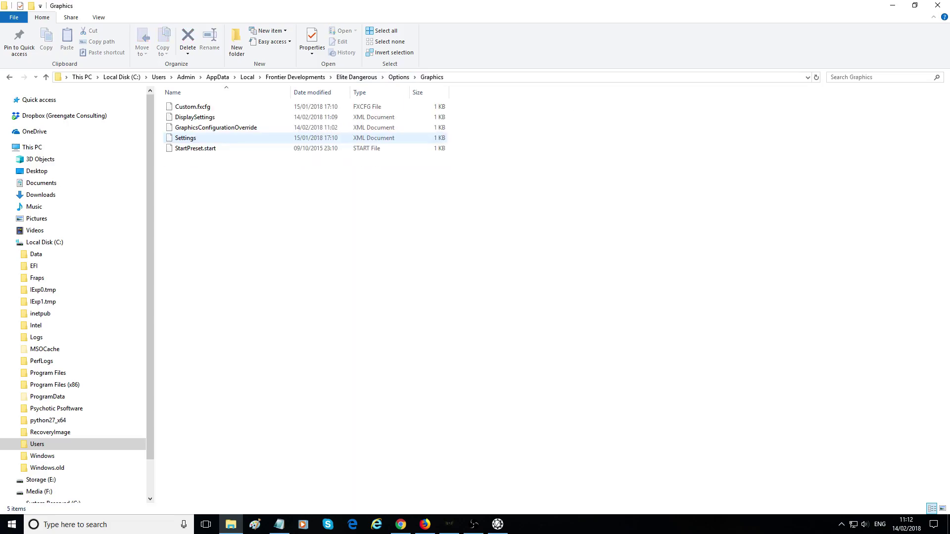
Open the GraphicsConfigurationOverride XML file in Notepad.
click(216, 127)
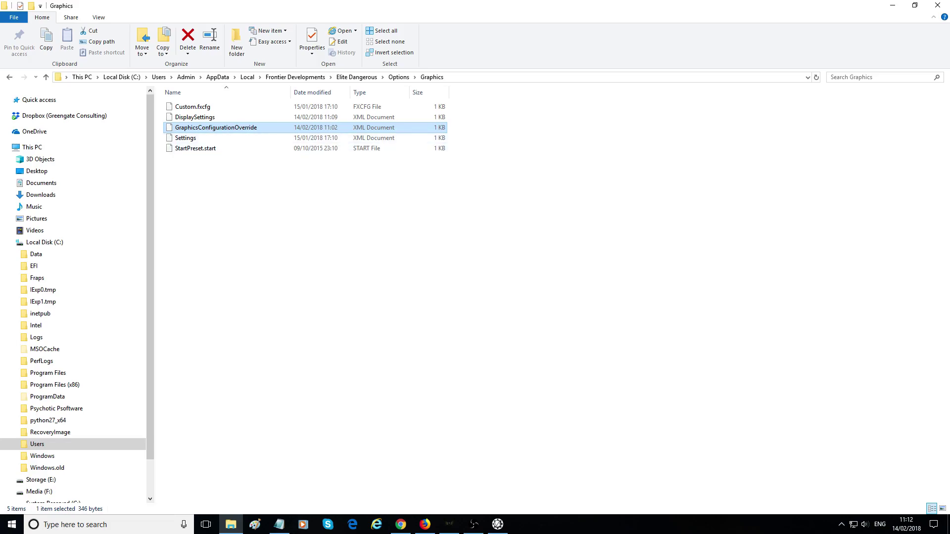
right_click(225, 128)
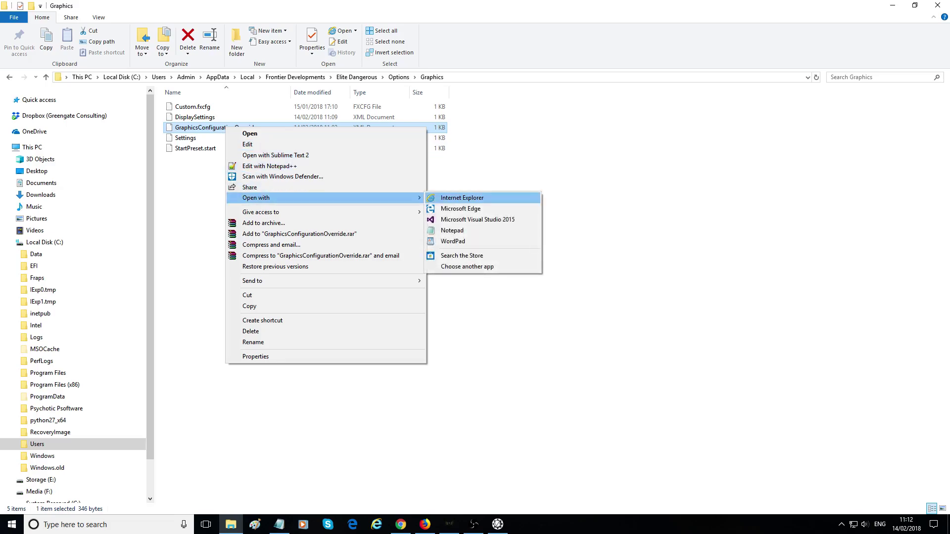
click(452, 230)
drag(482, 328, 481, 170)
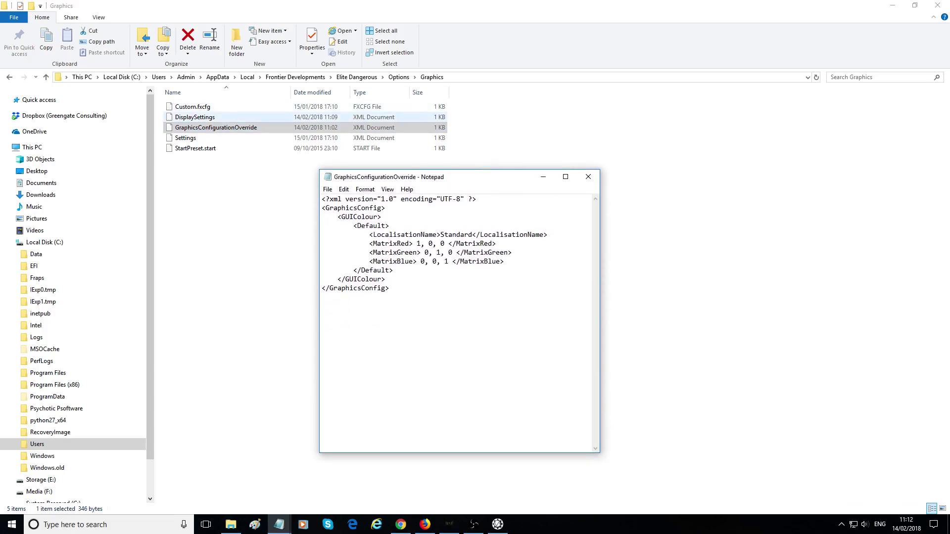
Review the ways to open GraphicsConfigurationOverride, choose Notepad again, and bring its Notepad window to the front.
right_click(205, 128)
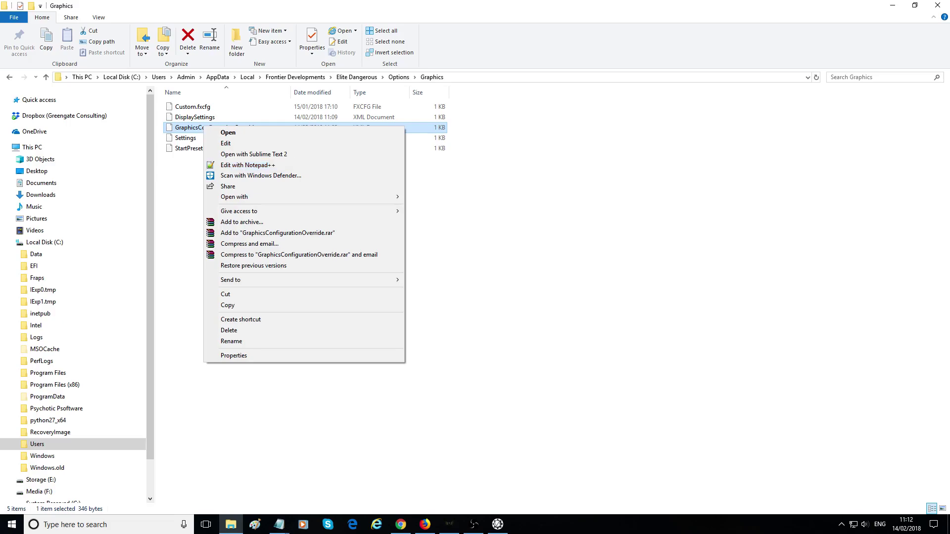
right_click(182, 128)
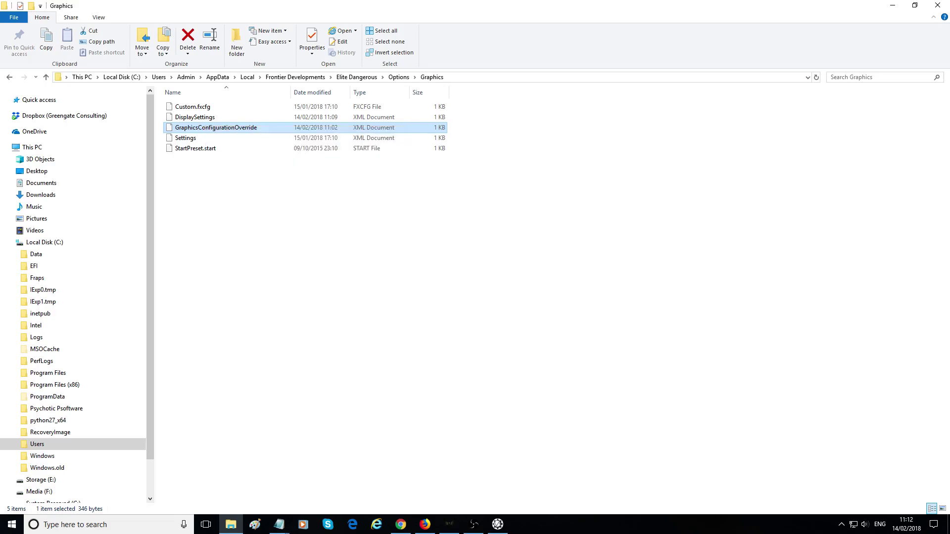
mouse_move(213, 194)
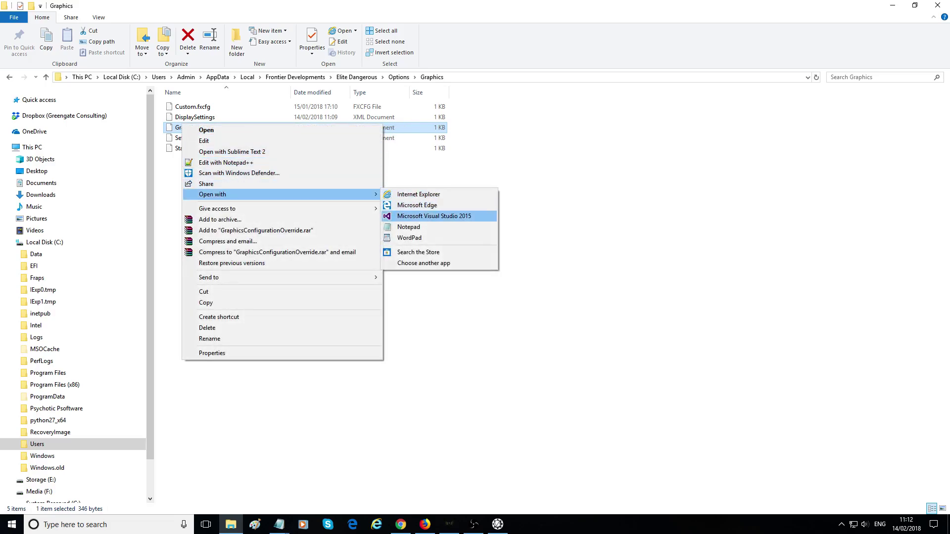
click(408, 227)
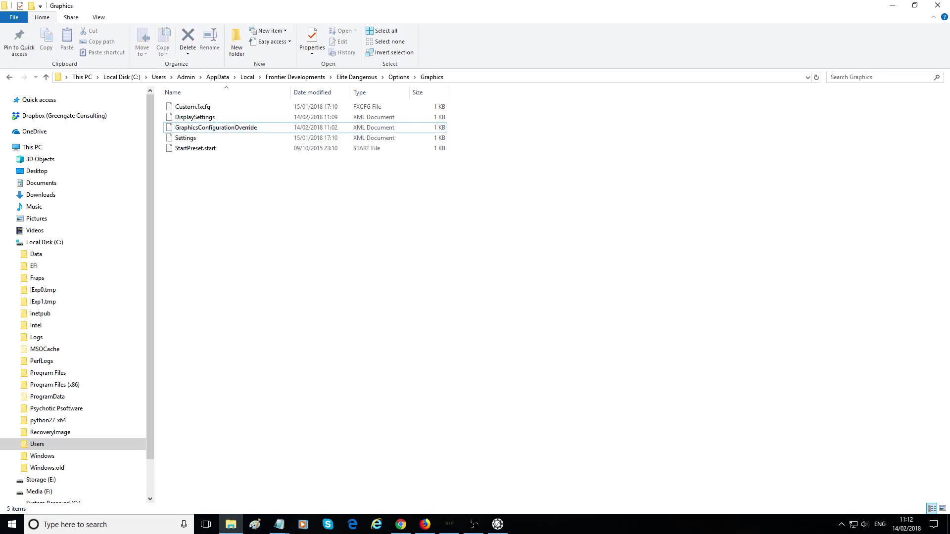
mouse_move(279, 525)
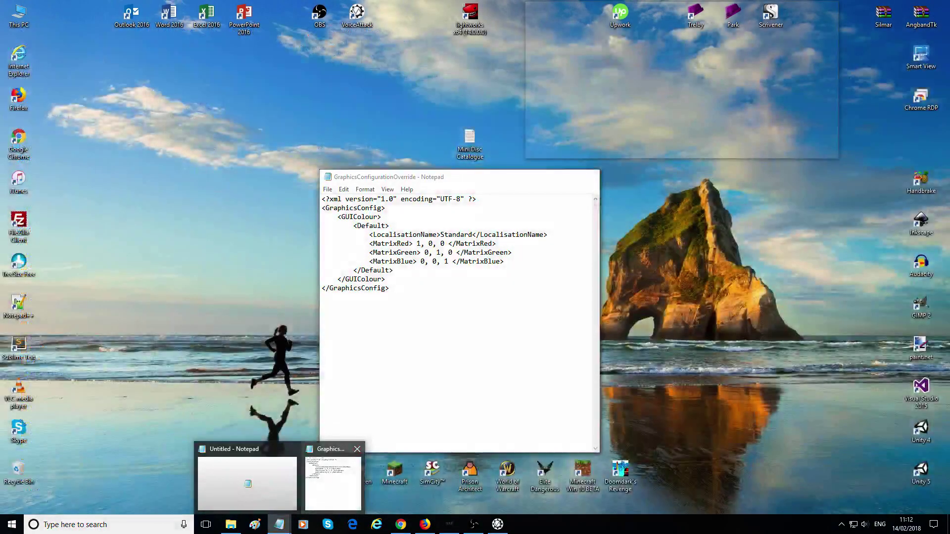
click(333, 483)
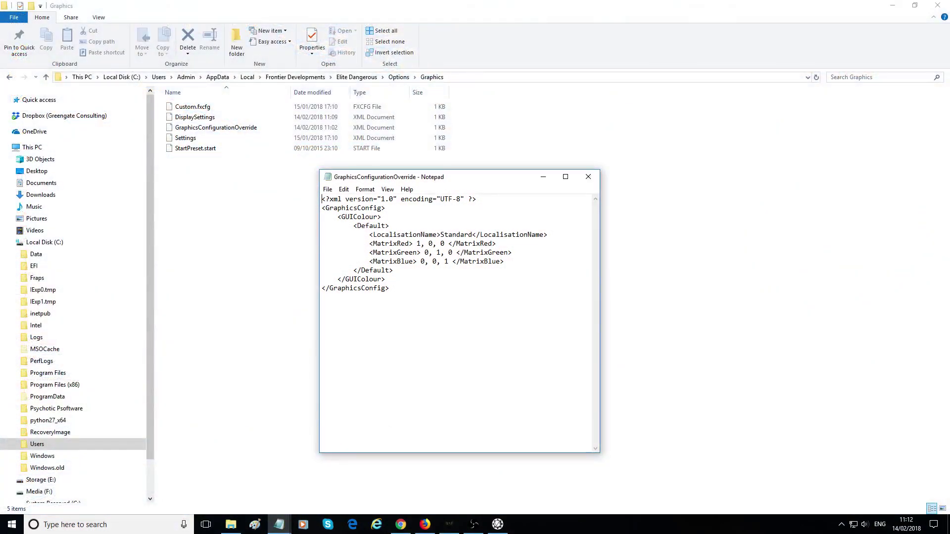
Copy and remove the block from <GraphicsConfig> to </GUIColour>, narrow the Notepad window, and paste the block back in.
drag(386, 279, 322, 208)
key(ctrl+c)
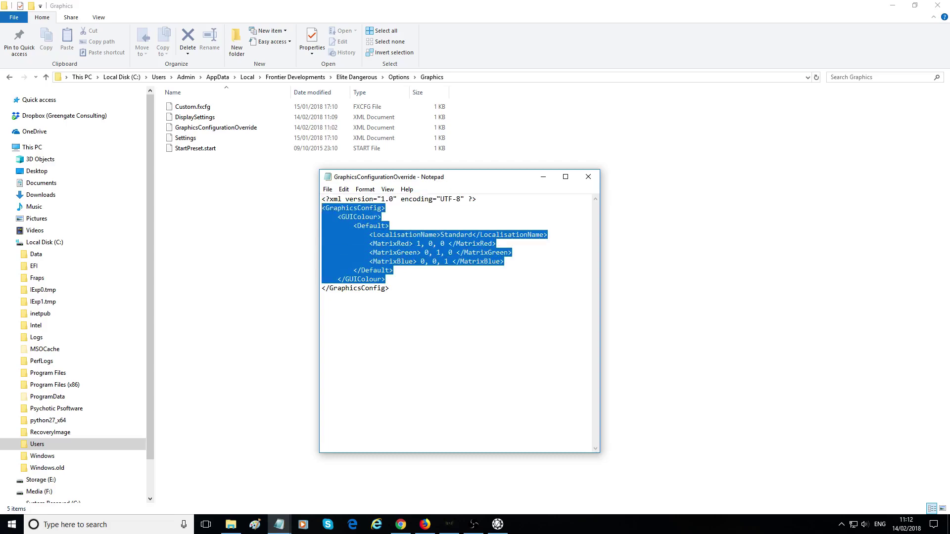
key(Delete)
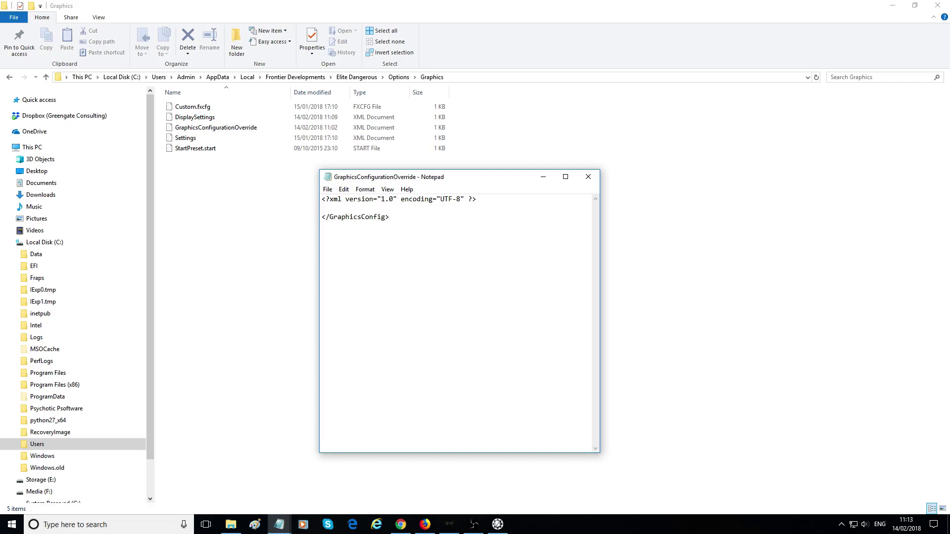
drag(319, 173, 340, 174)
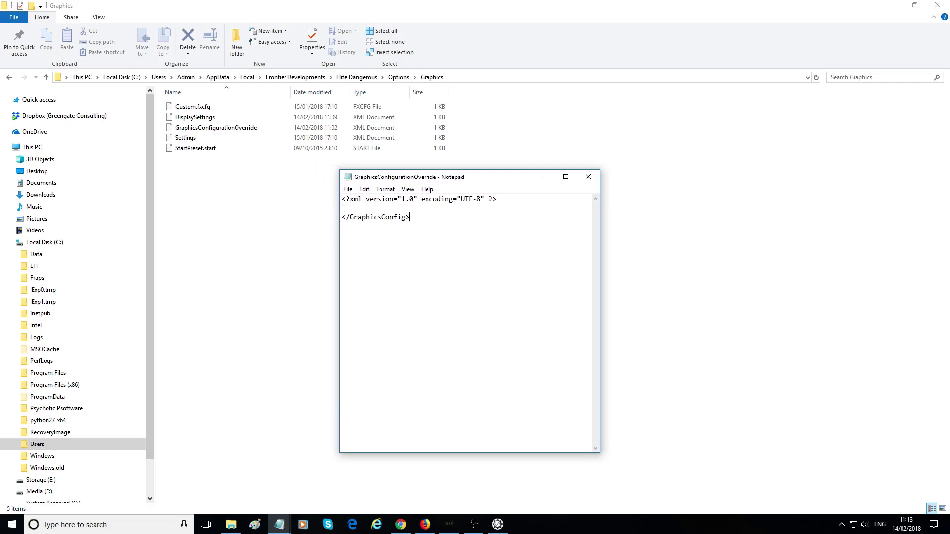
key(ctrl+v)
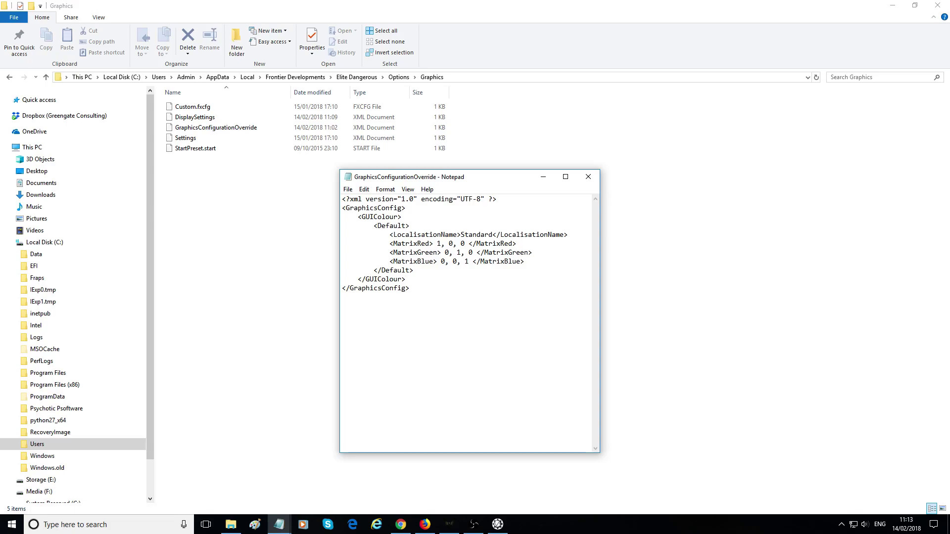
Highlight the three Matrix lines, delete the block from <GraphicsConfig> to </GUIColour>, and close the file without saving.
drag(524, 262, 341, 243)
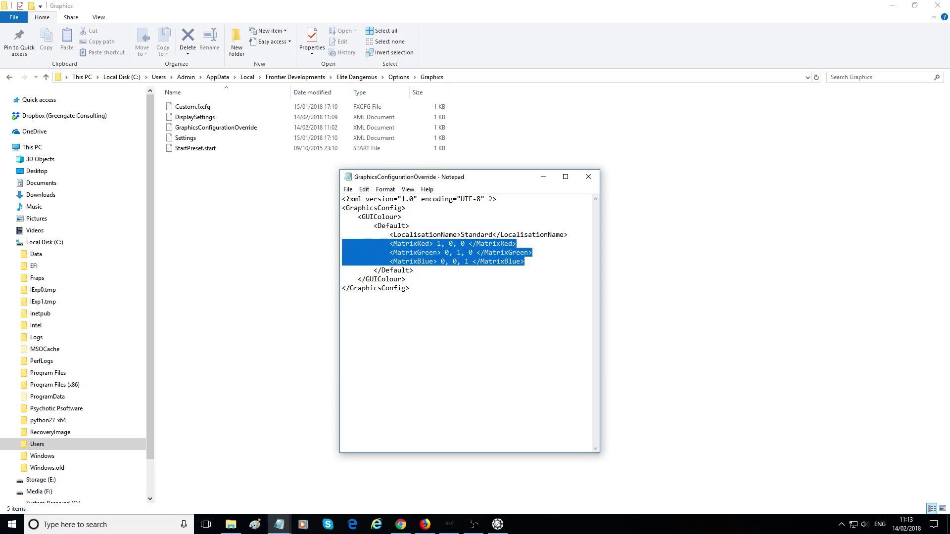
click(524, 261)
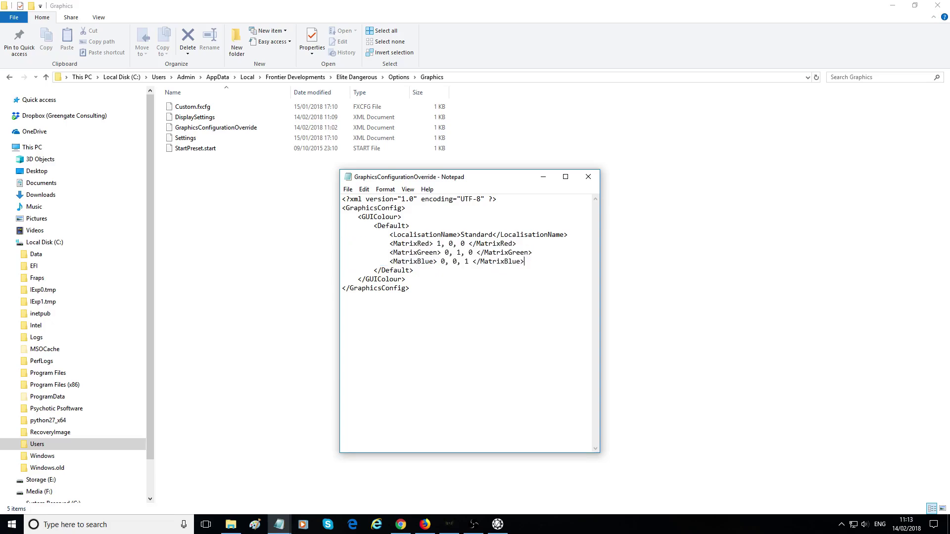
drag(406, 279, 341, 208)
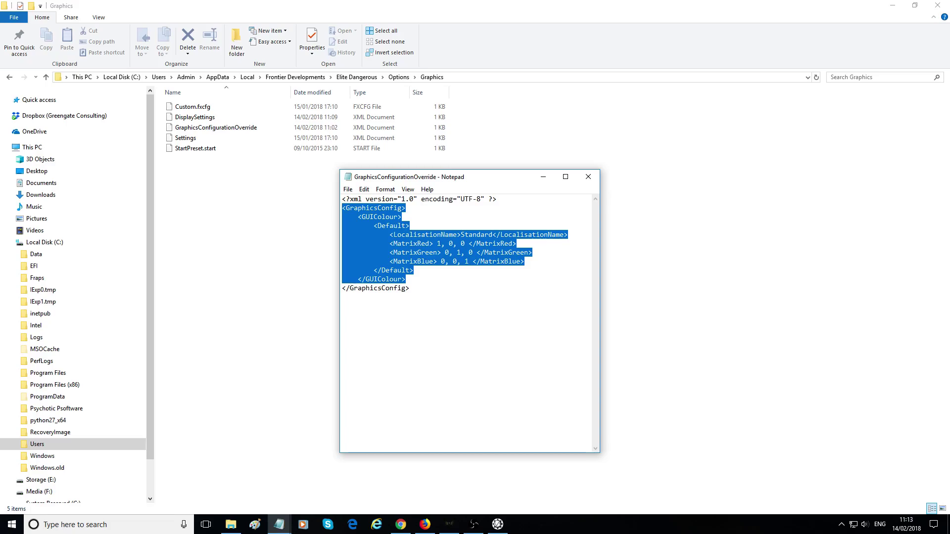
key(Delete)
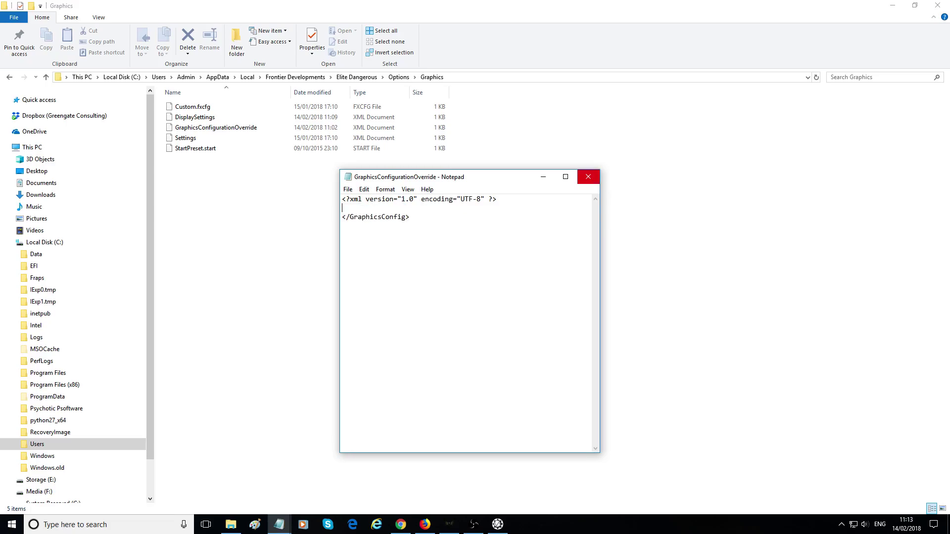
click(587, 176)
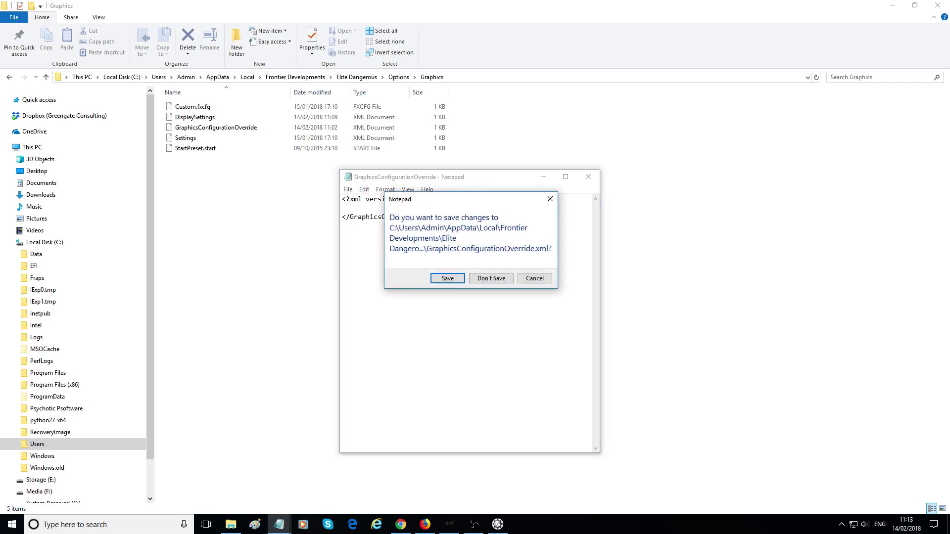
click(534, 278)
click(588, 176)
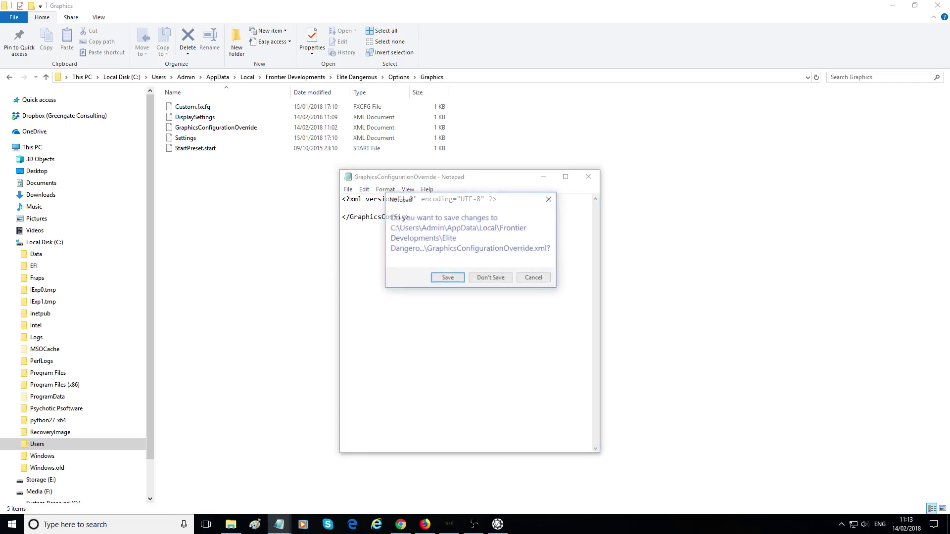
click(491, 278)
Duplicate the GraphicsConfigurationOverride file within the Graphics folder.
click(216, 128)
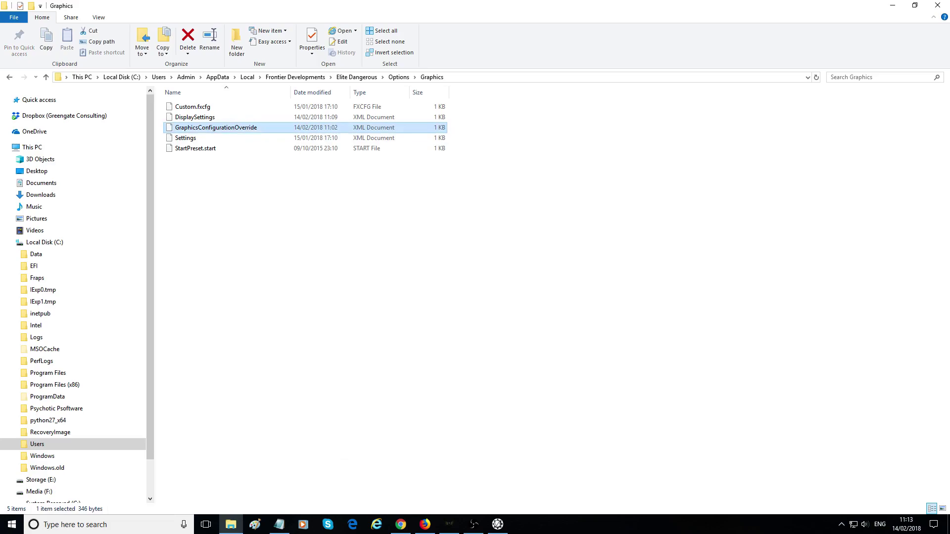
right_click(213, 128)
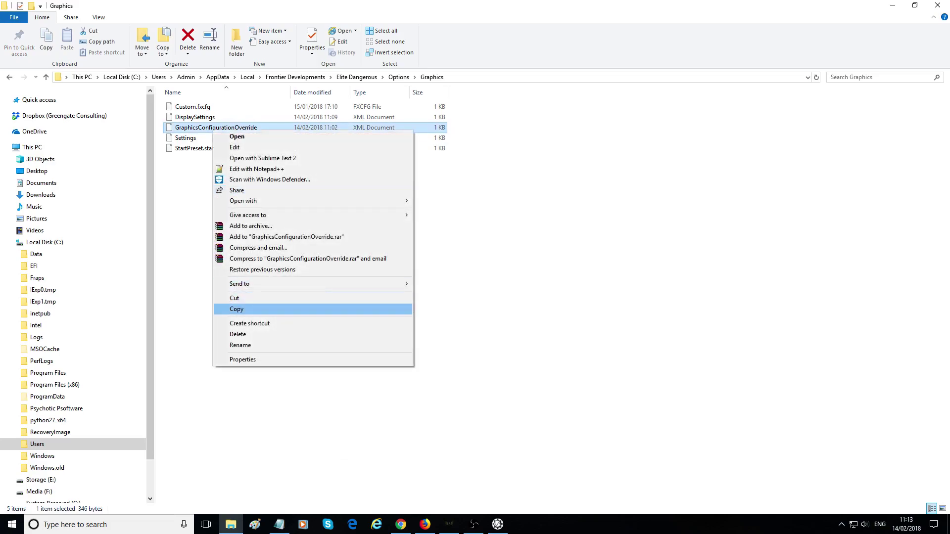
click(230, 308)
right_click(222, 219)
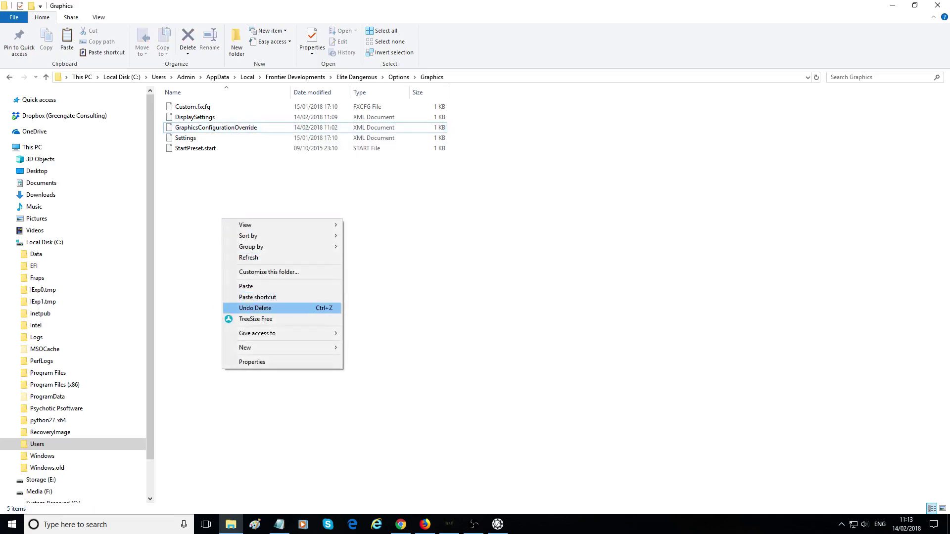
click(238, 287)
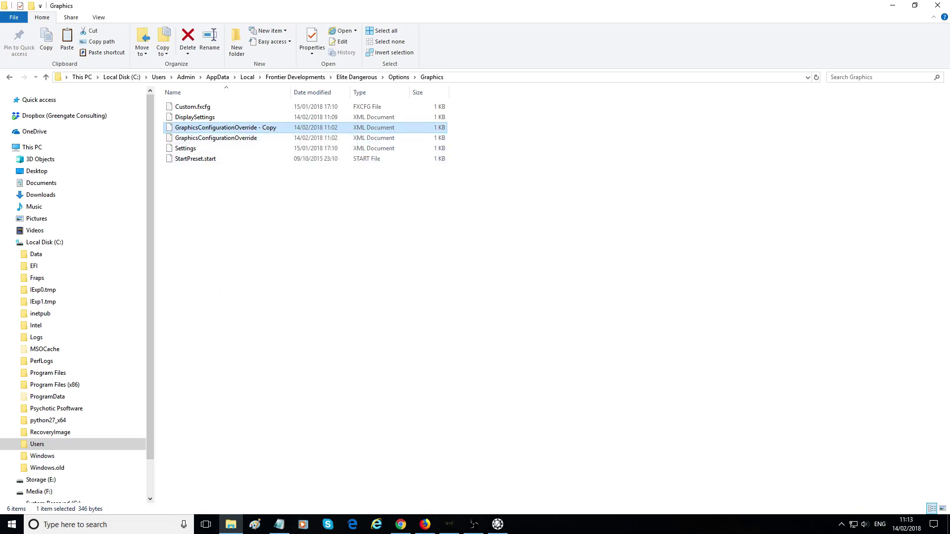
Rename the duplicate as "GraphicsConfigurationOverride - ORIGINAL" and widen the Name column to fit the full file name.
key(F2)
drag(260, 128, 277, 127)
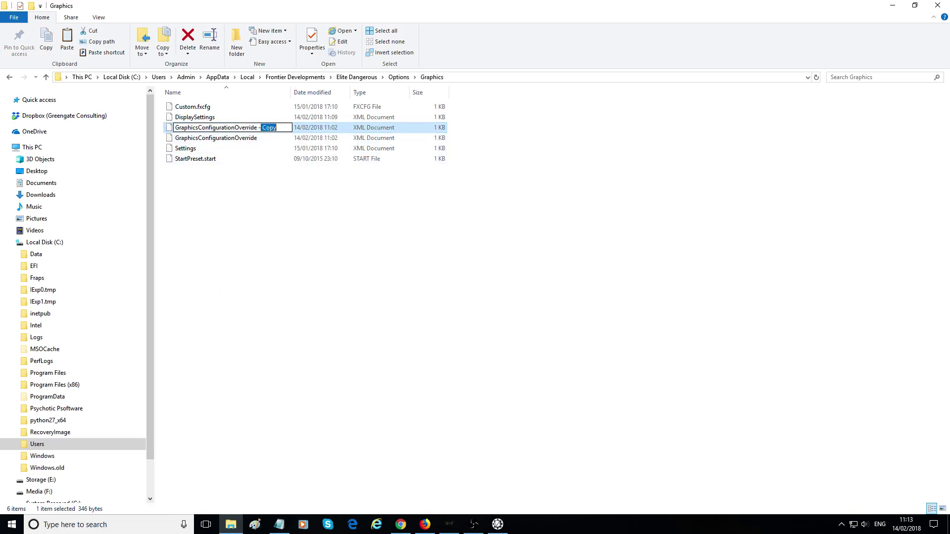
text(ORIGINAL)
key(Return)
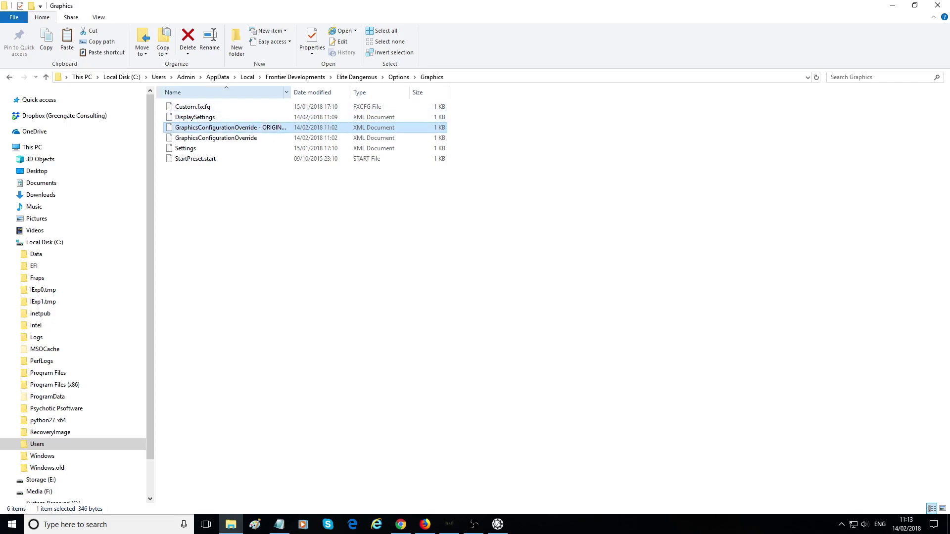
drag(291, 92, 395, 92)
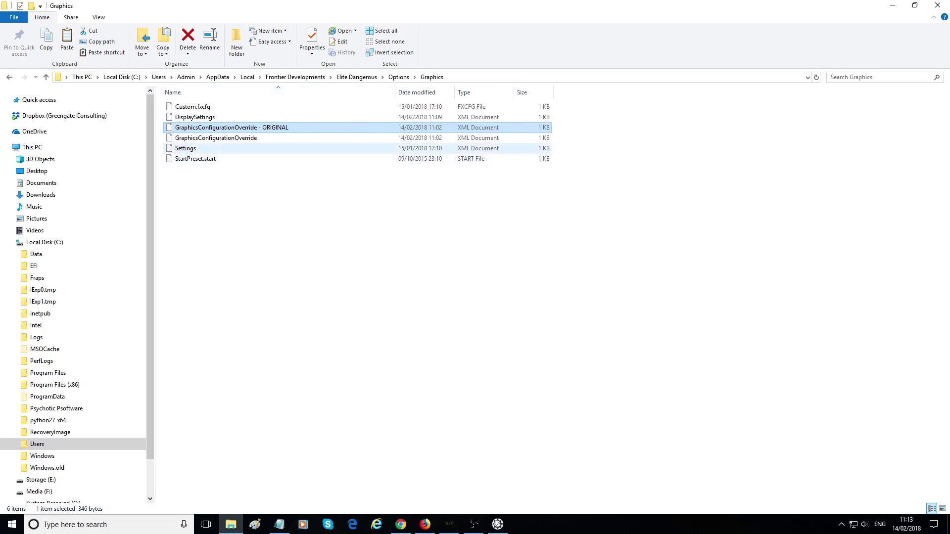
View the GraphicsConfigurationOverride file in Internet Explorer, highlight its XML content, and close the browser.
click(240, 138)
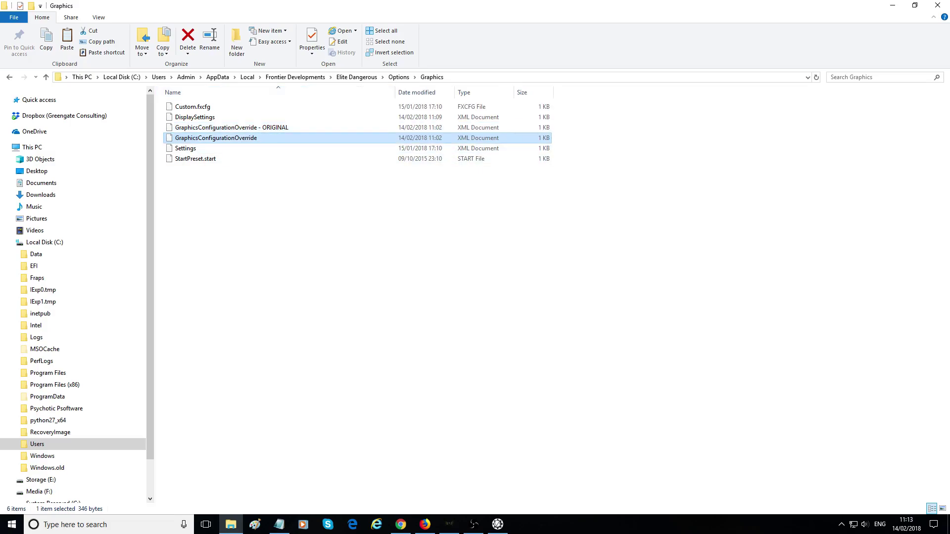
double_click(215, 137)
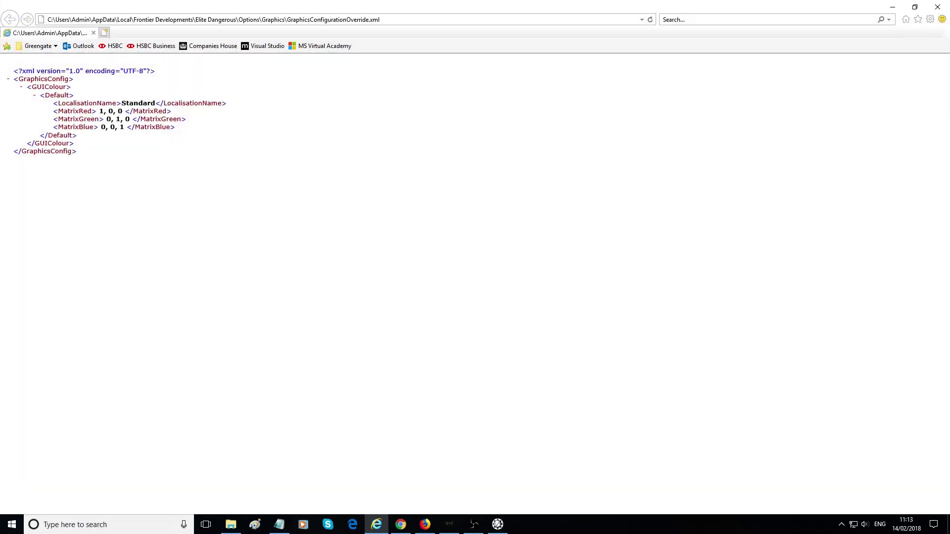
drag(77, 152, 6, 70)
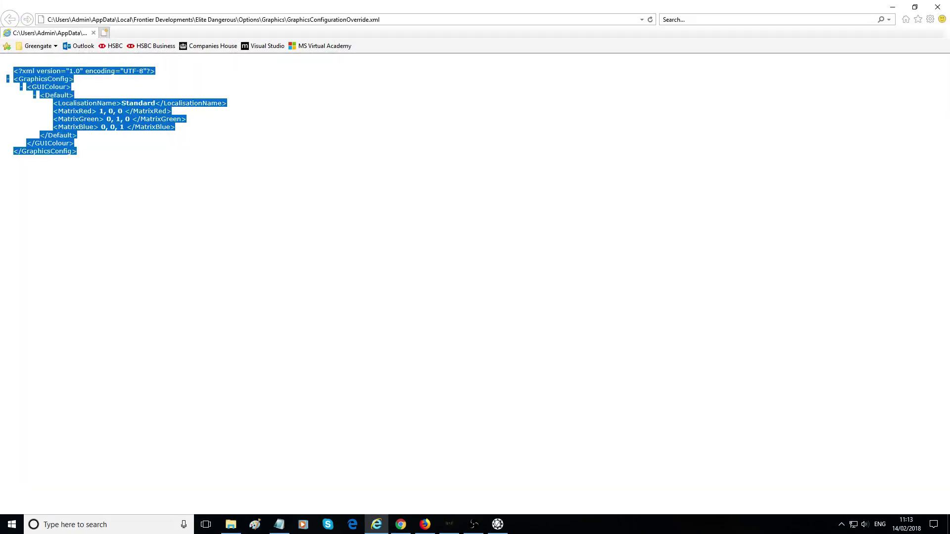
key(Escape)
click(938, 7)
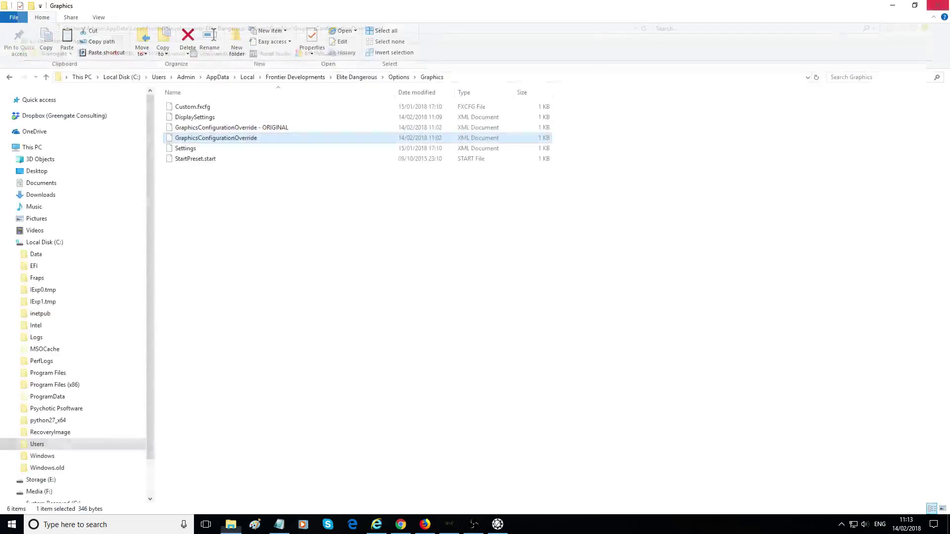
Open the GraphicsConfigurationOverride file from the Graphics folder in Notepad.
right_click(229, 141)
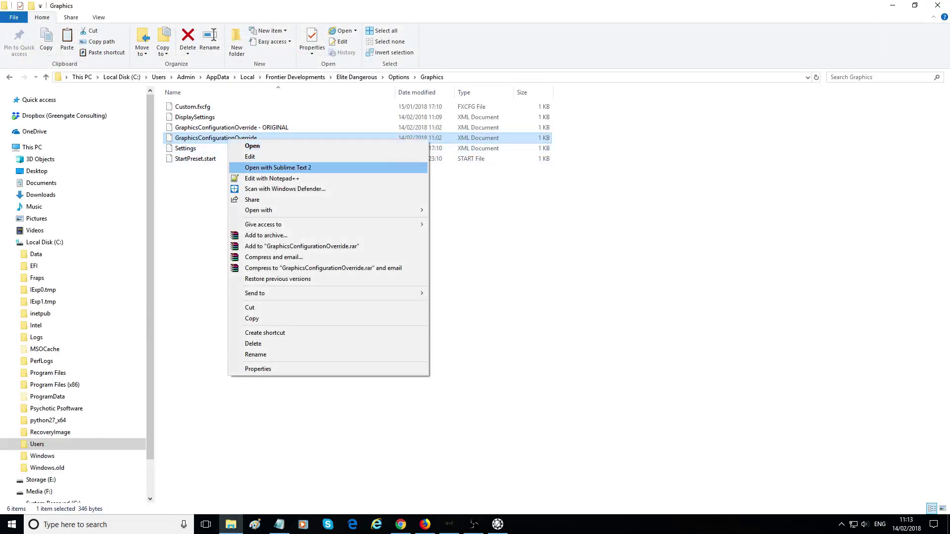
mouse_move(297, 211)
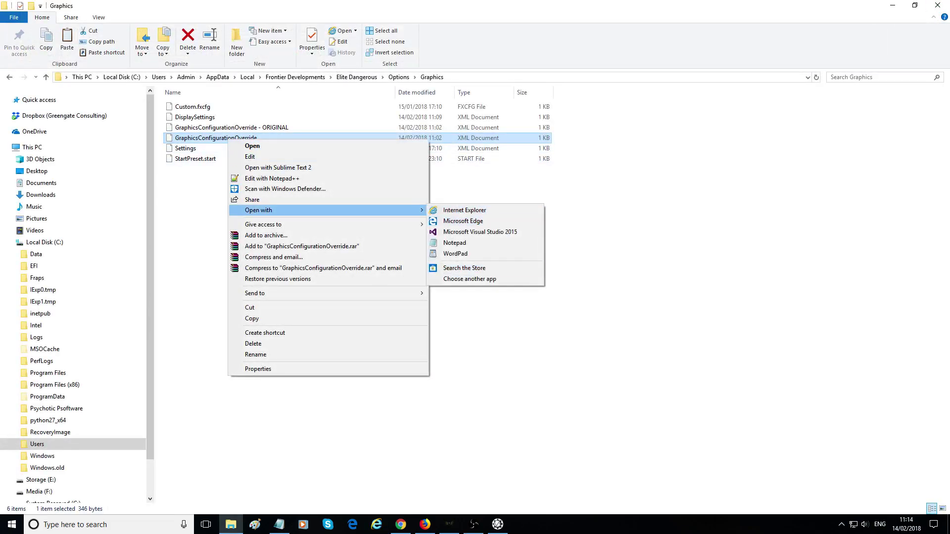
click(455, 242)
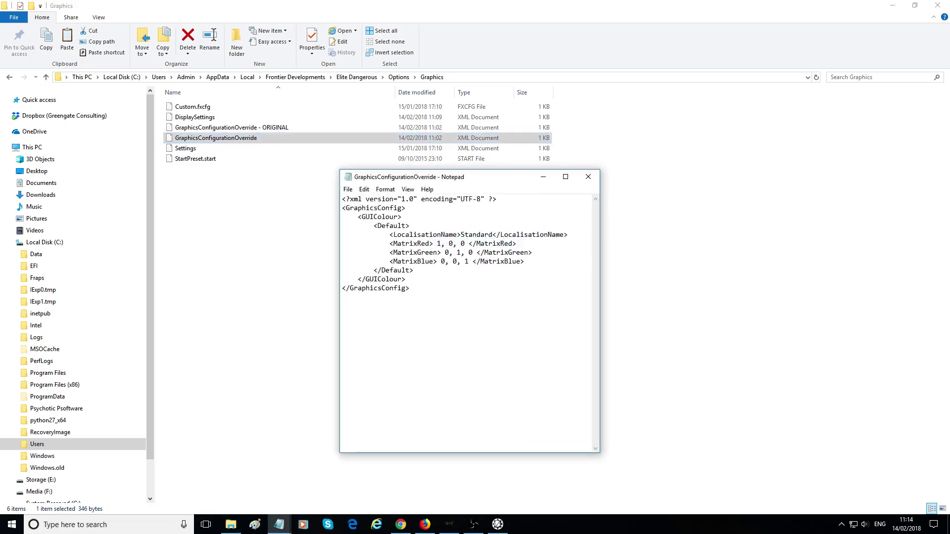
Cut the block from <GraphicsConfig> to </GUIColour>, paste it back in the same place, and highlight it.
drag(406, 279, 342, 208)
key(ctrl+x)
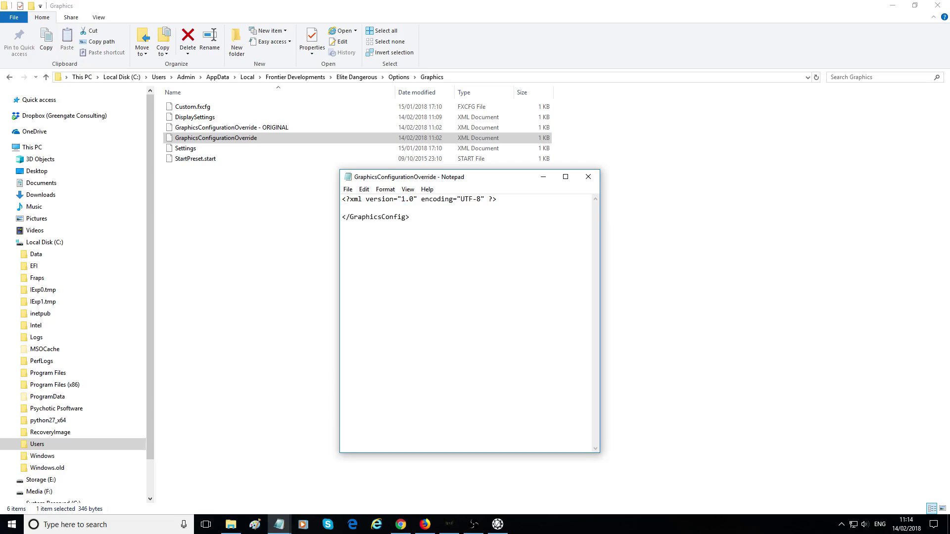
key(ctrl+v)
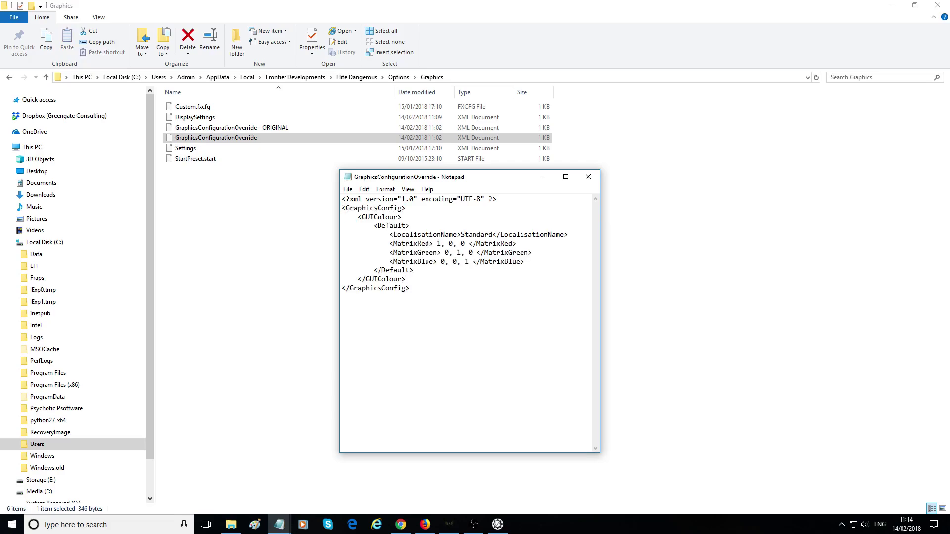
drag(406, 279, 342, 208)
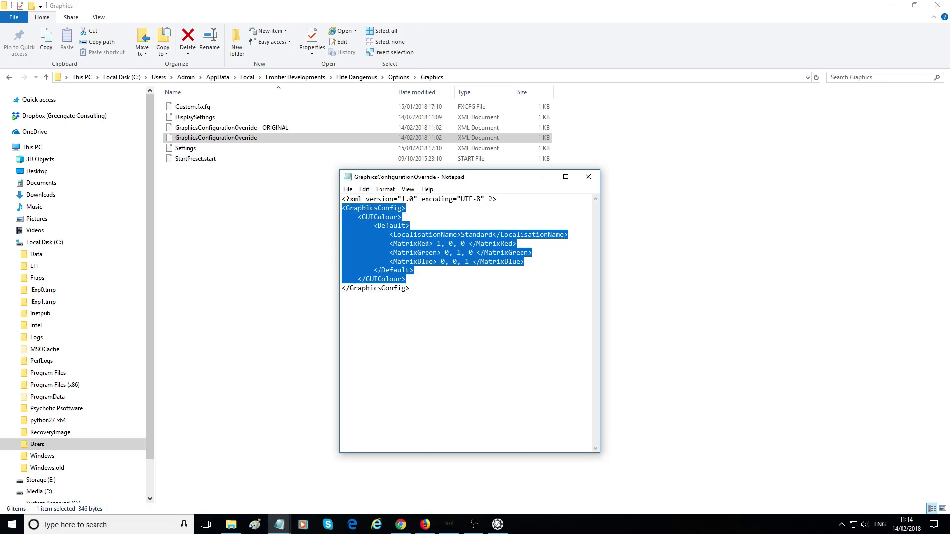
click(406, 279)
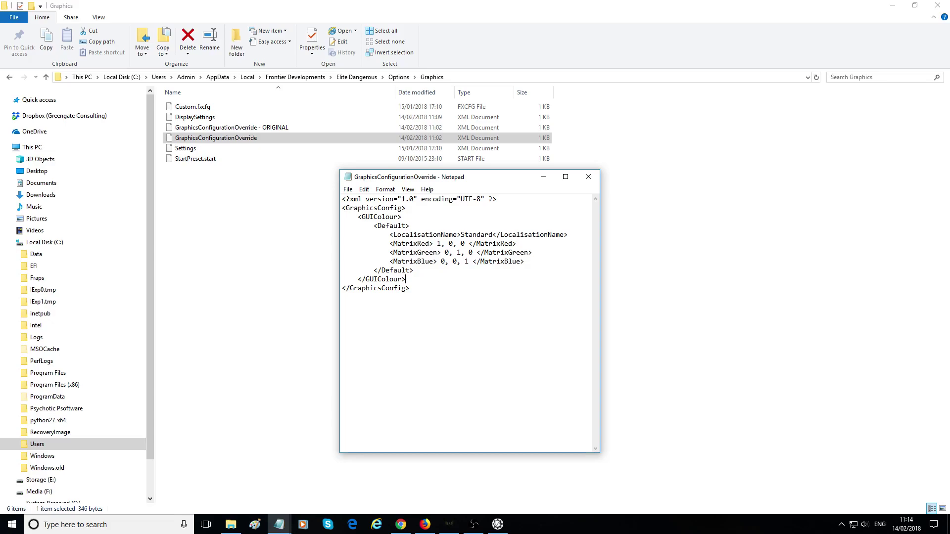
Examine the MatrixRed, MatrixGreen and MatrixBlue lines by highlighting each line and its three numbers.
drag(389, 243, 517, 243)
drag(437, 243, 464, 244)
drag(389, 252, 533, 252)
click(460, 253)
drag(441, 253, 474, 252)
drag(385, 261, 524, 262)
drag(433, 262, 469, 261)
click(409, 288)
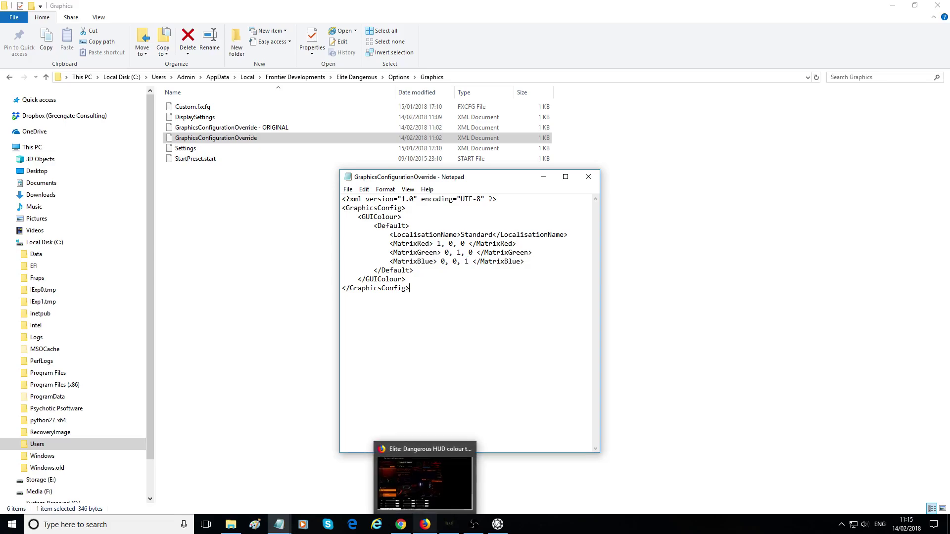
Switch to the Elite: Dangerous HUD colour theme editor in Firefox, show it full screen, and point out the three sliders at 100.
click(425, 524)
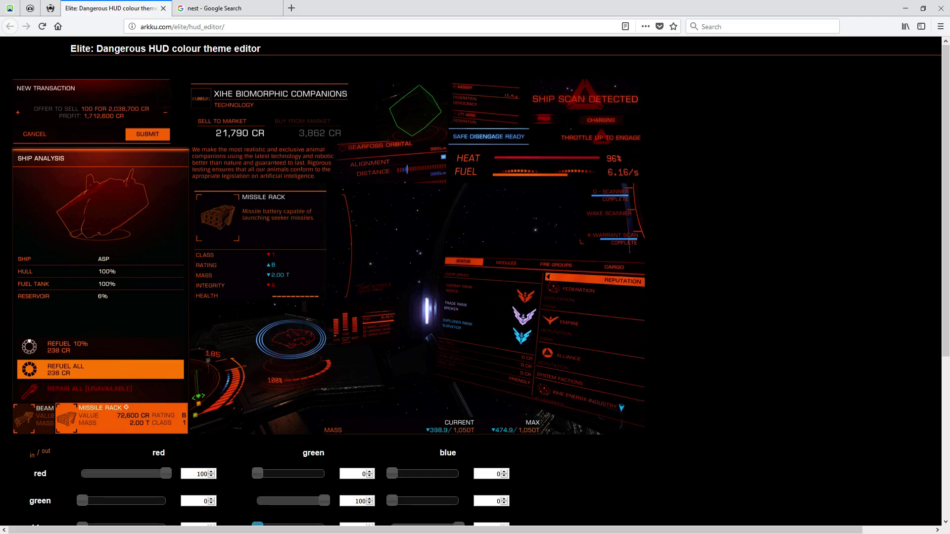
key(F11)
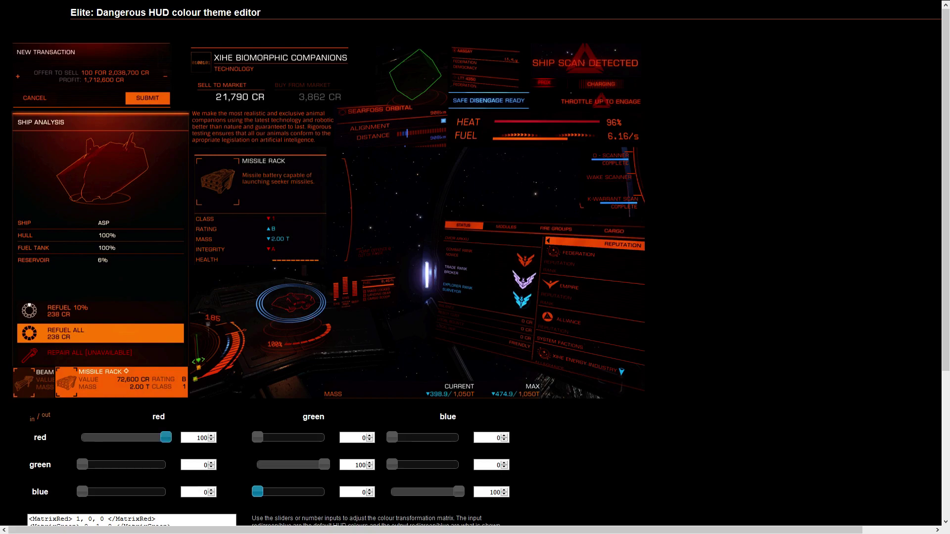
mouse_move(166, 437)
mouse_down()
mouse_move(82, 438)
mouse_move(166, 437)
mouse_up()
mouse_move(324, 464)
mouse_down()
mouse_move(255, 464)
mouse_move(324, 464)
mouse_up()
mouse_move(459, 492)
mouse_down()
mouse_move(392, 492)
mouse_move(459, 491)
mouse_up()
Copy the full default theme XML example from the editor page into the untitled Notepad document.
scroll(475, 267, down, 4)
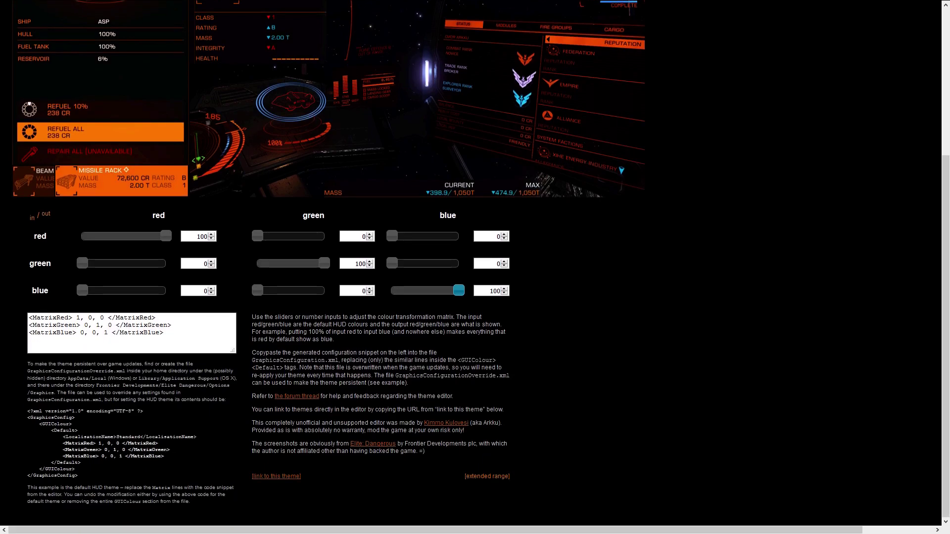
drag(78, 476, 27, 410)
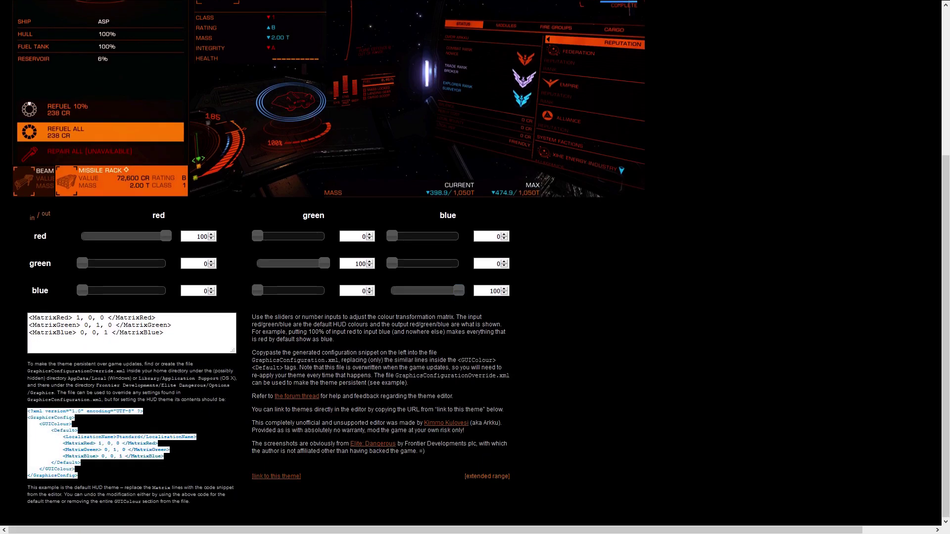
right_click(55, 421)
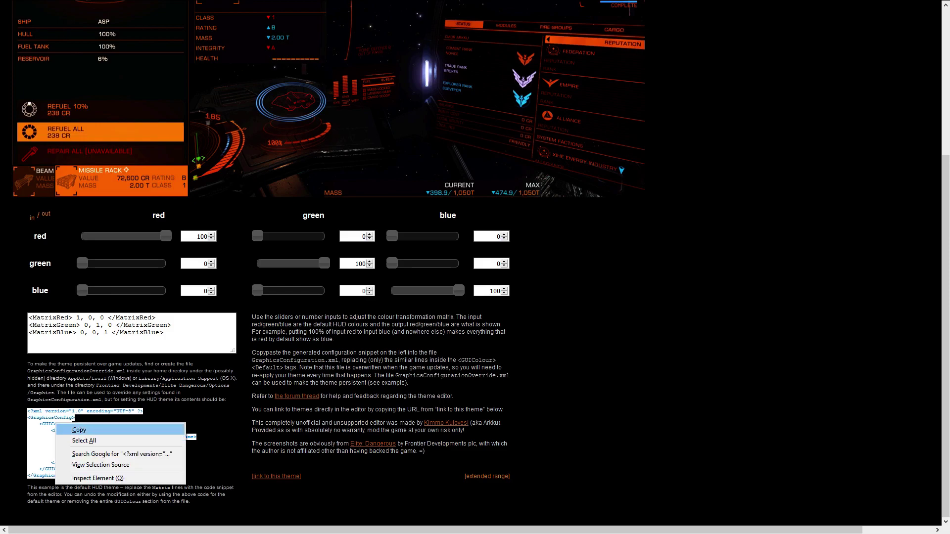
click(69, 429)
key(alt+Tab)
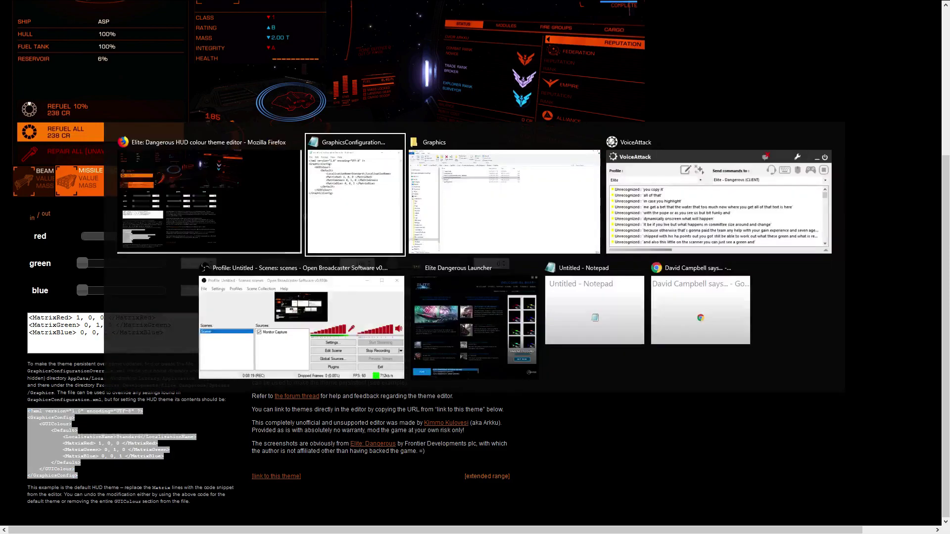
key(alt+Tab)
key(alt+Tab)
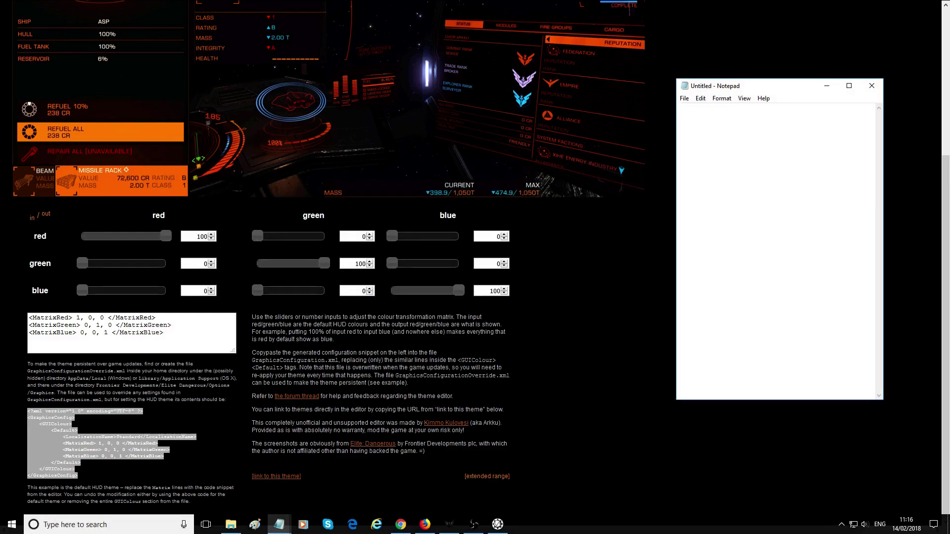
key(ctrl+v)
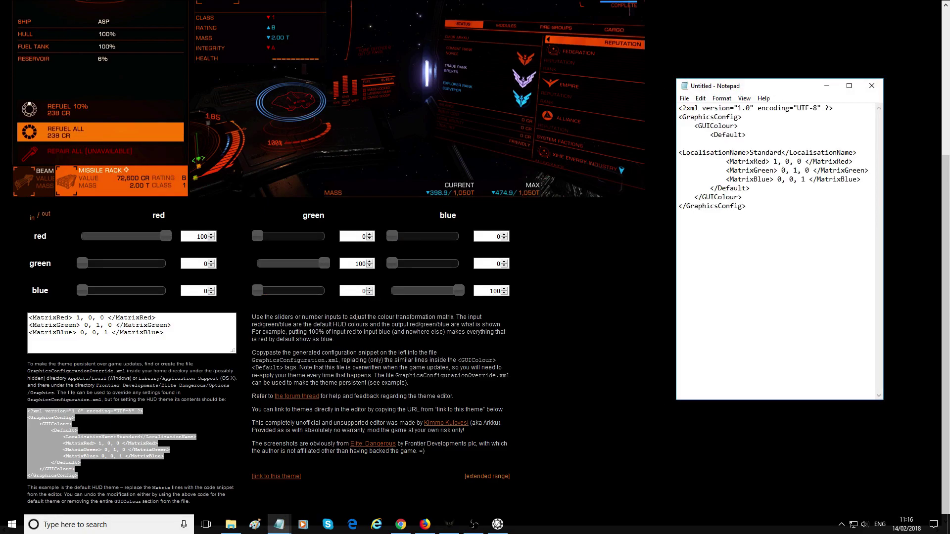
Return to the theme editor and try red row 58, 0, 58, green row 83, 46, 0 and blue row 61, 77, 19.
key(alt+Tab)
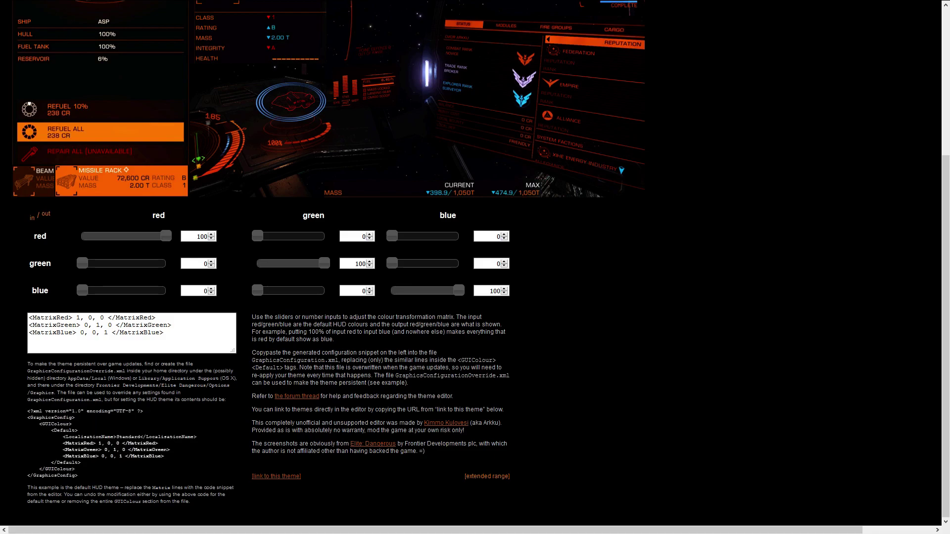
scroll(475, 267, up, 4)
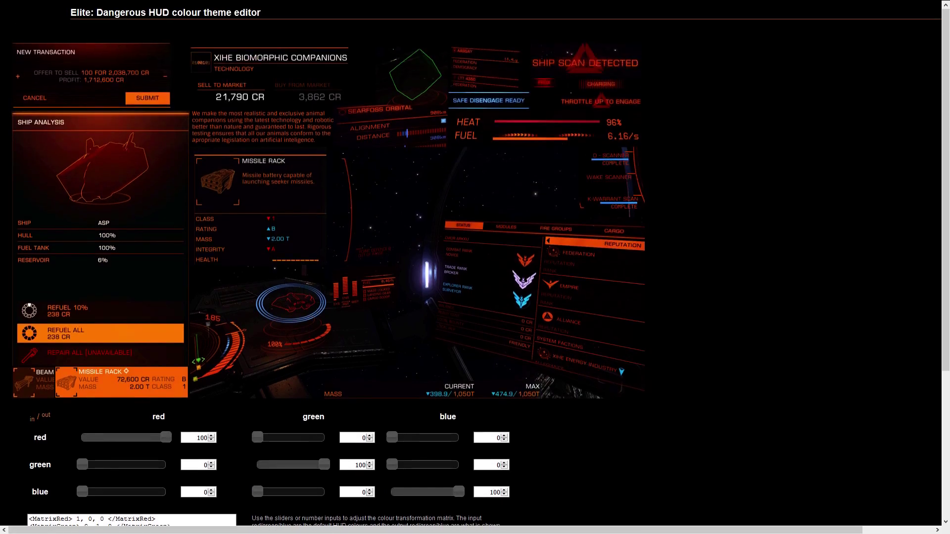
click(288, 465)
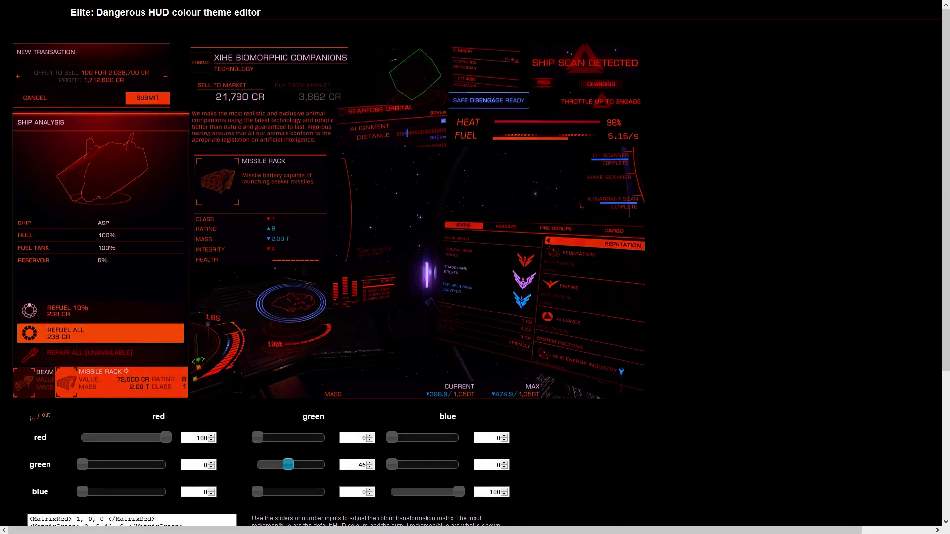
click(131, 437)
click(405, 492)
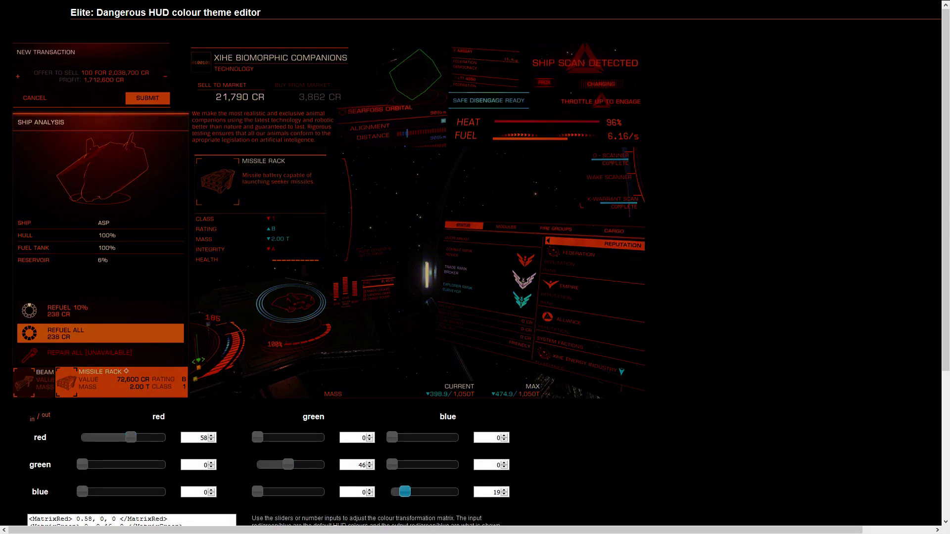
click(430, 438)
click(152, 465)
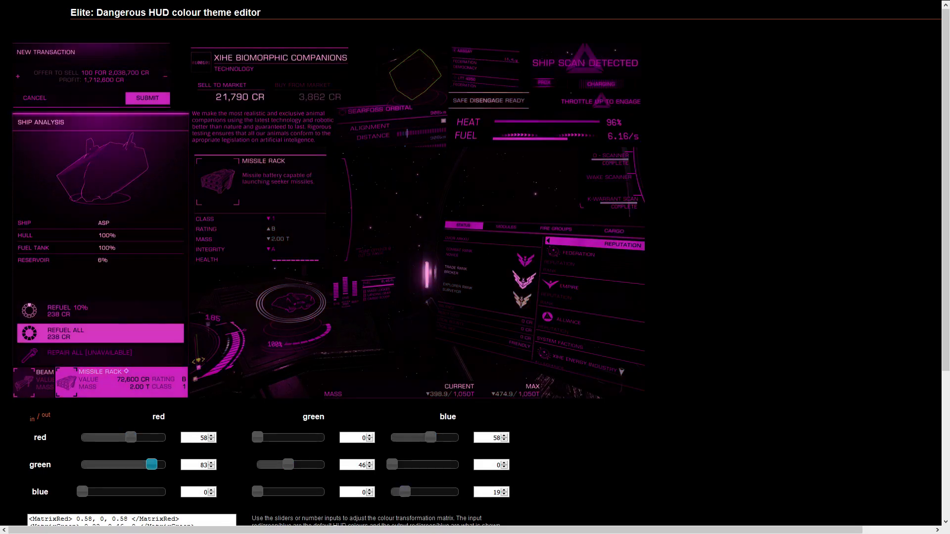
click(134, 492)
click(308, 492)
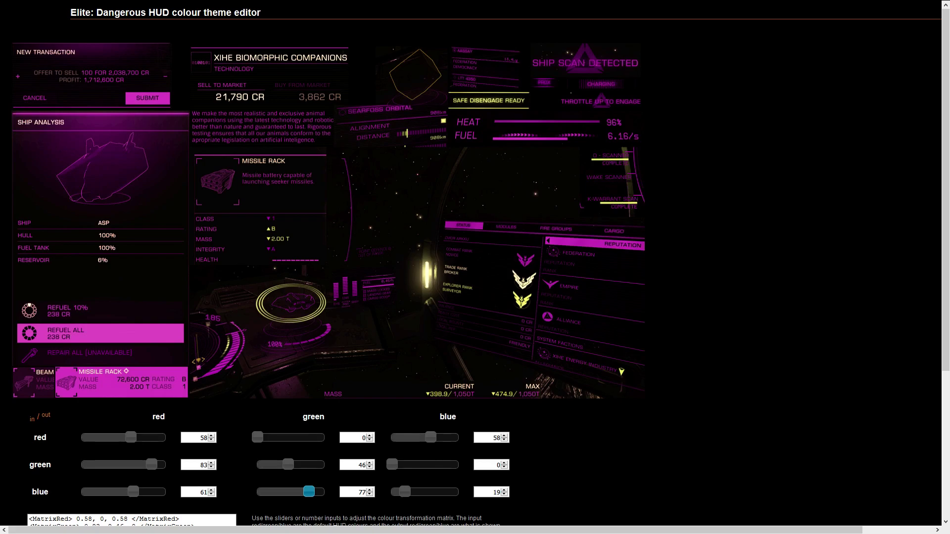
Reset the colour matrix to 100 for red-to-red, green-to-green and blue-to-blue, with every other slider at 0.
click(152, 465)
drag(151, 465, 82, 465)
drag(133, 492, 82, 492)
drag(288, 465, 257, 464)
drag(309, 492, 324, 464)
drag(430, 437, 392, 437)
drag(405, 492, 462, 492)
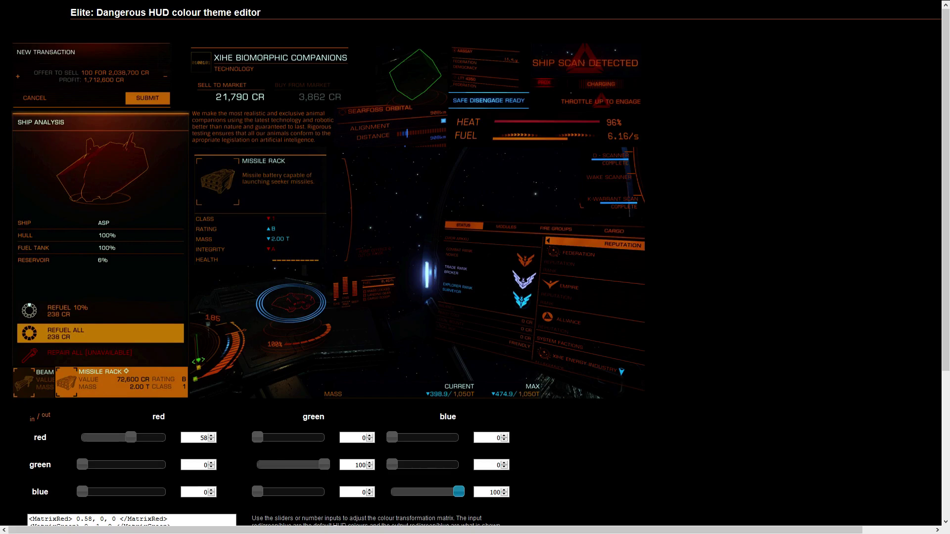
drag(131, 438, 166, 437)
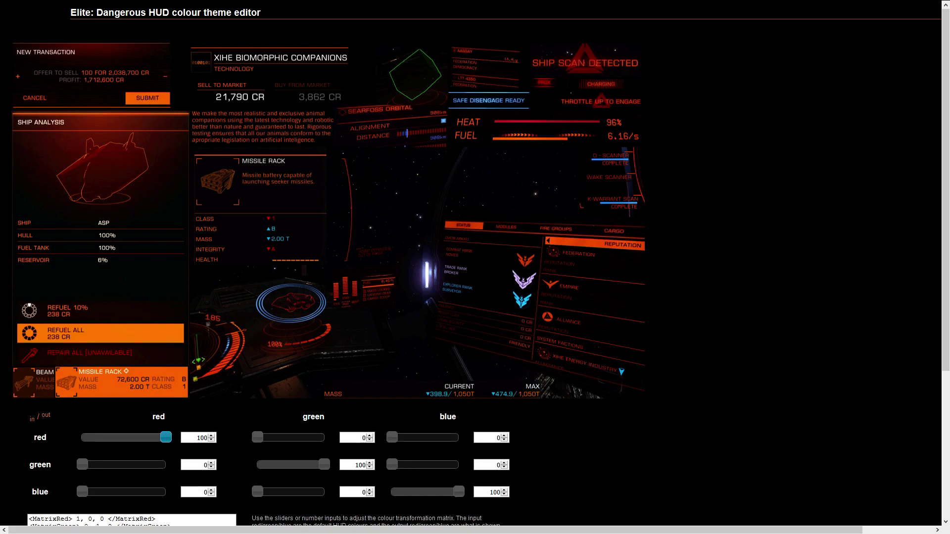
Set the blue output to 50 for the red input and 38 for the green input.
click(425, 438)
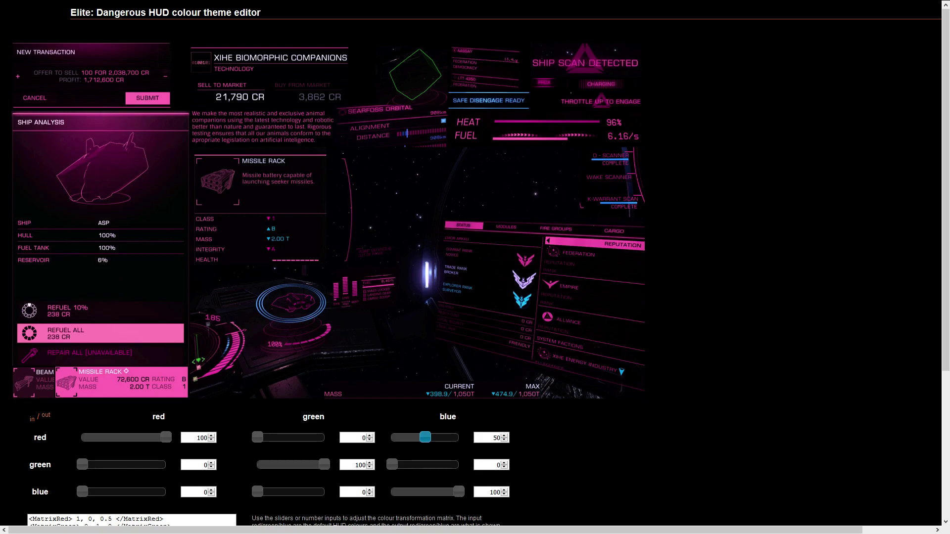
click(414, 465)
click(426, 465)
click(441, 465)
drag(441, 465, 417, 464)
drag(417, 465, 418, 464)
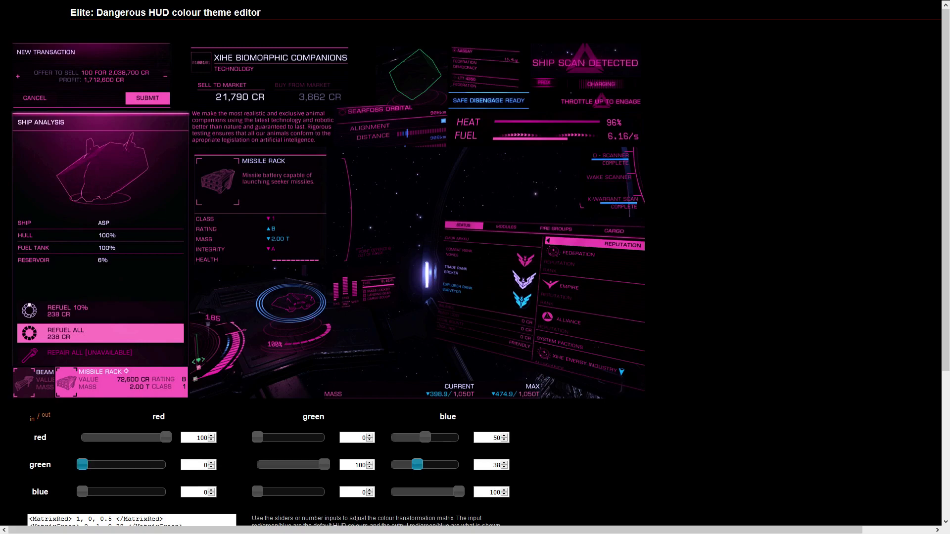
Keep the green input's red output at 0 and set the blue input's green output to 58.
mouse_move(83, 465)
mouse_down()
mouse_move(166, 465)
mouse_move(81, 465)
mouse_up()
drag(258, 492, 324, 492)
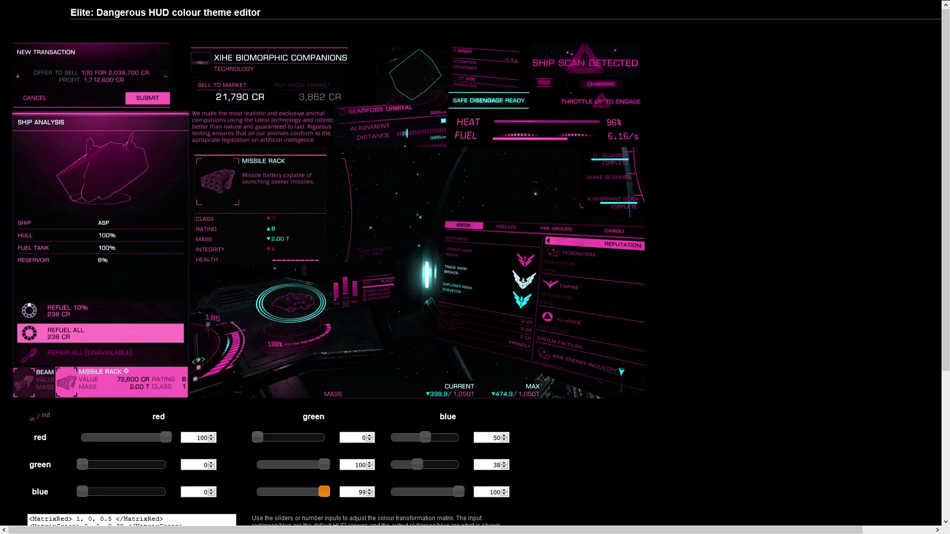
drag(324, 492, 297, 492)
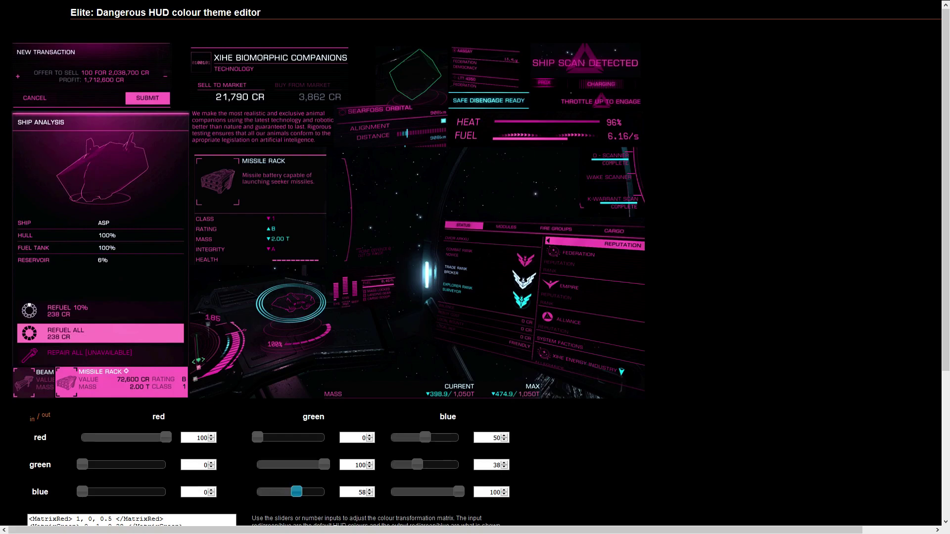
Copy the three generated MatrixRed, MatrixGreen and MatrixBlue lines from the theme editor's code box.
scroll(475, 297, down, 3)
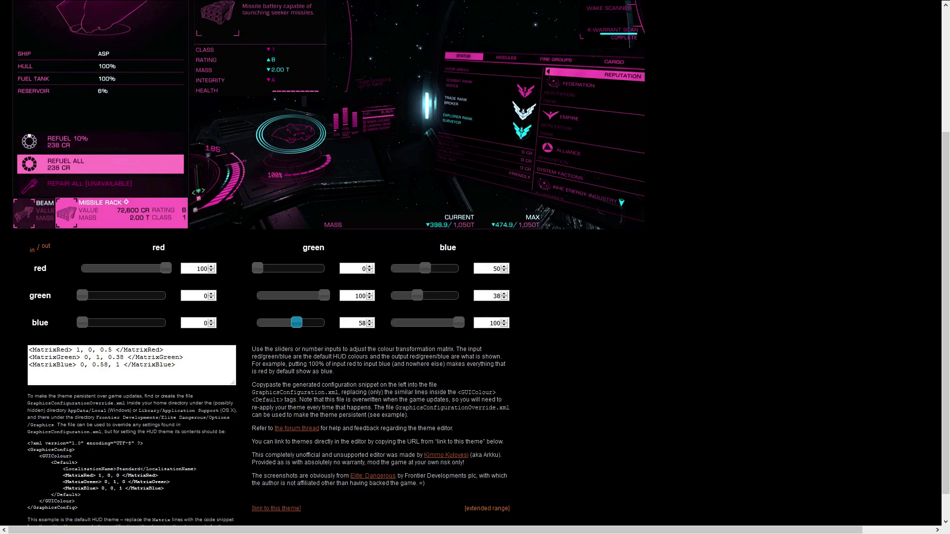
drag(176, 365, 28, 349)
key(ctrl+c)
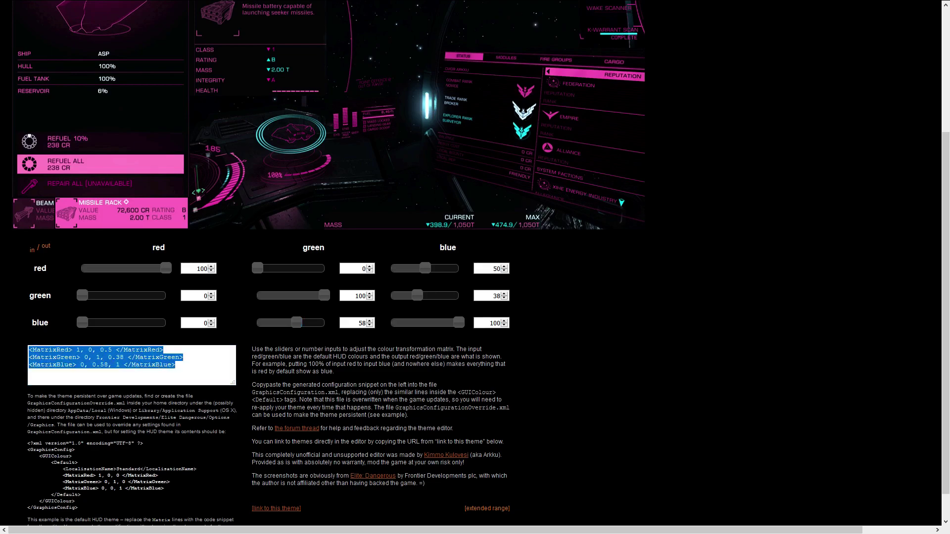
In the untitled Notepad draft, replace the three Matrix lines with the copied values 1, 0, 0.5; 0, 1, 0.38; and 0, 0.58, 1.
key(alt+Tab)
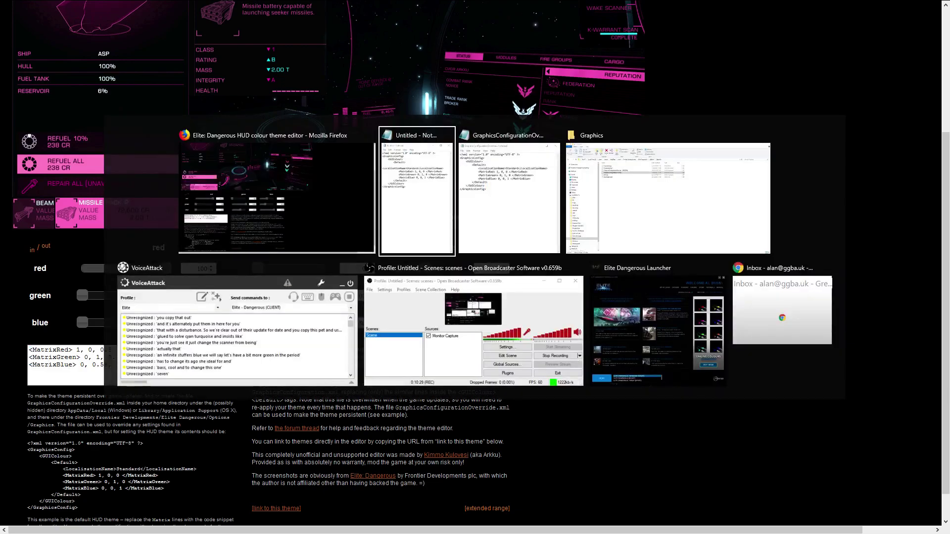
key(alt+Tab)
key(alt+Tab)
key(alt+Tab)
key(alt+Tab)
key(alt+Tab)
key(alt+Tab)
key(alt+Tab)
key(alt+Tab)
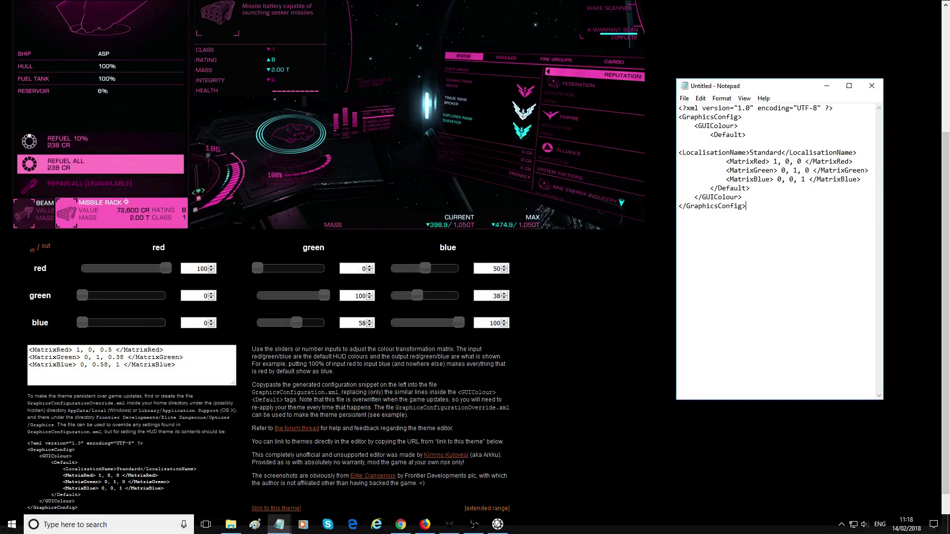
drag(861, 179, 679, 161)
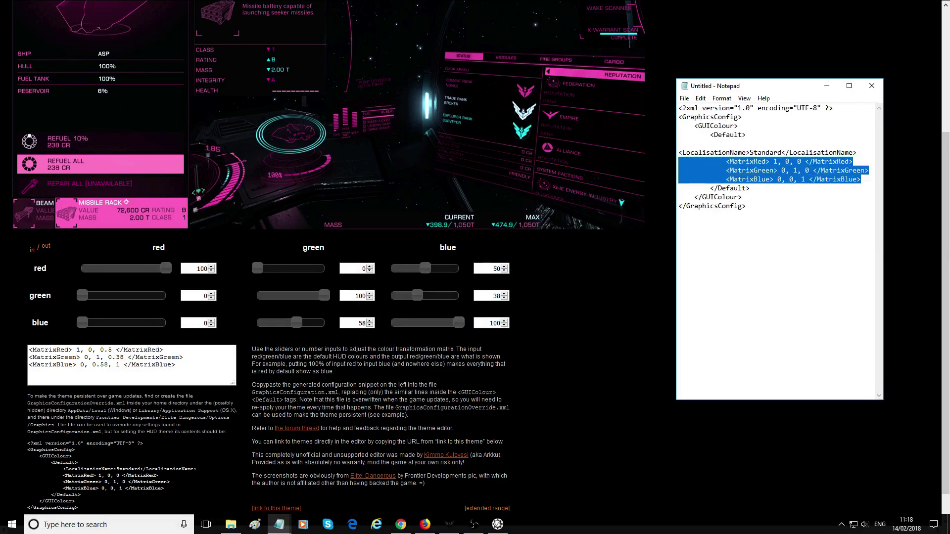
key(ctrl+v)
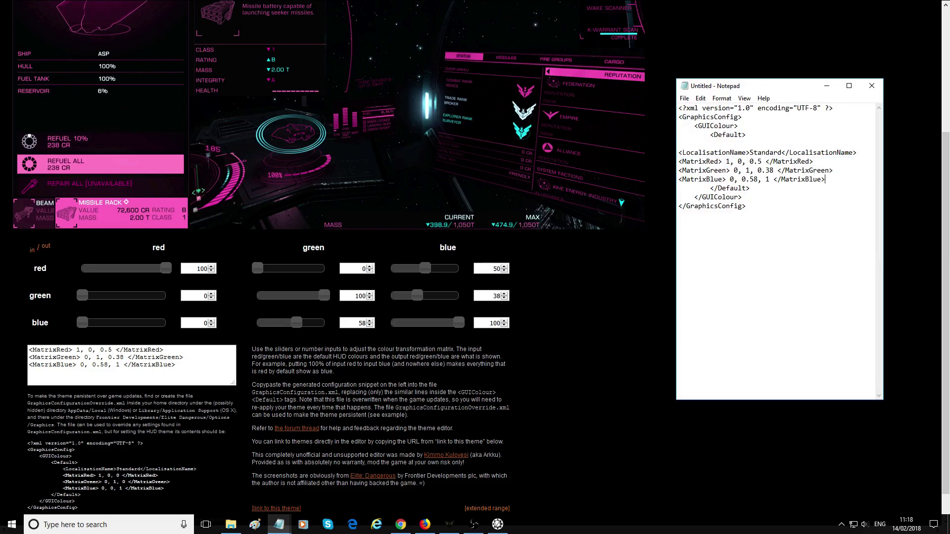
Indent the MatrixRed, MatrixGreen and MatrixBlue lines by one level each inside the Default block.
key(Tab)
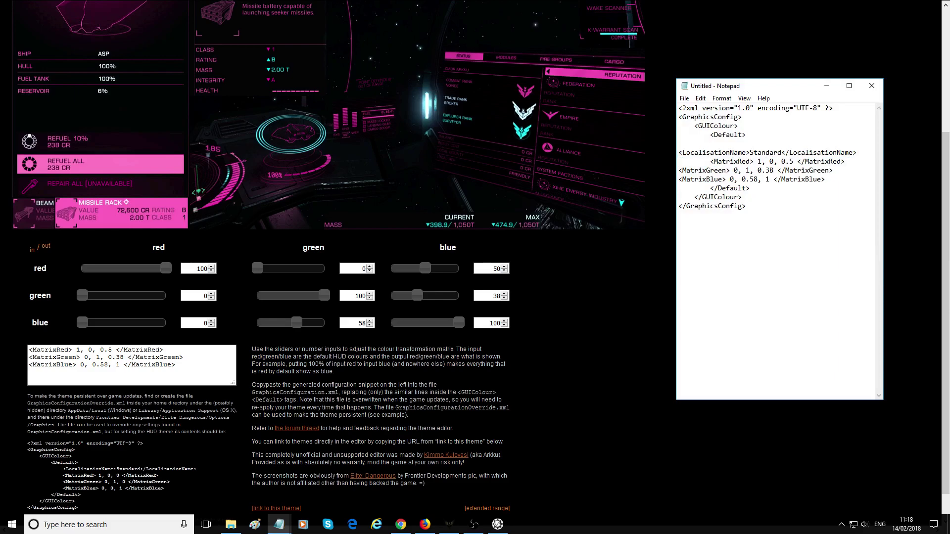
key(Down)
key(Home)
key(Tab)
key(Down)
key(Home)
key(Tab)
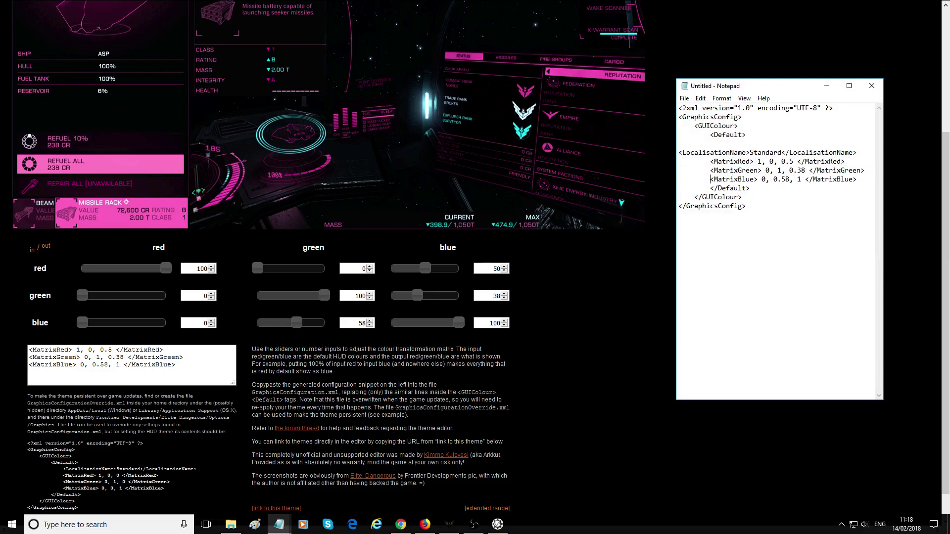
Copy the entire draft and overwrite all text in the open GraphicsConfigurationOverride file with it.
key(ctrl+a)
key(ctrl+c)
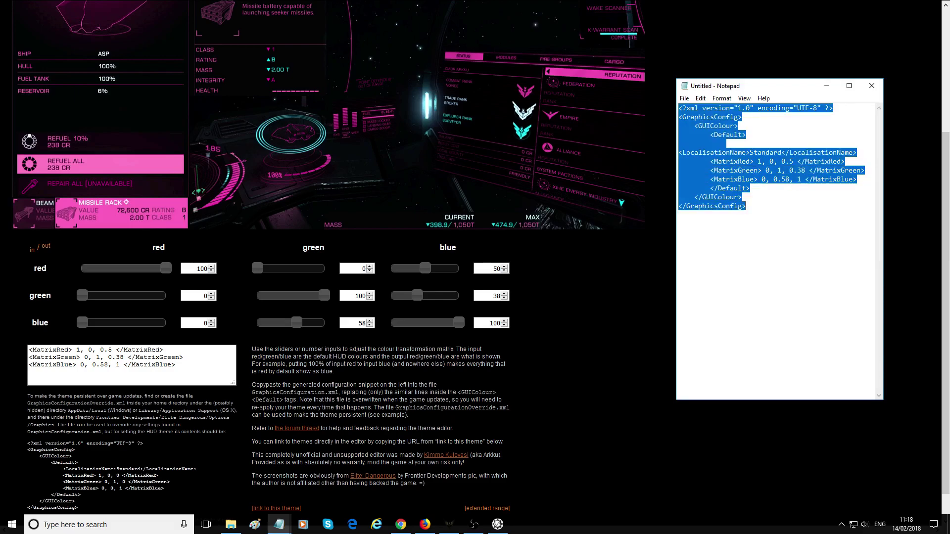
key(alt+Tab)
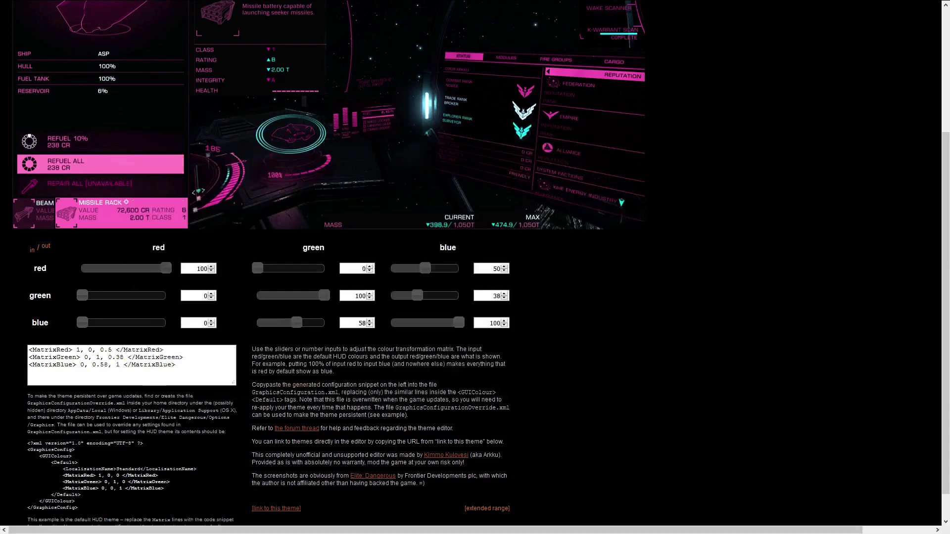
key(super+d)
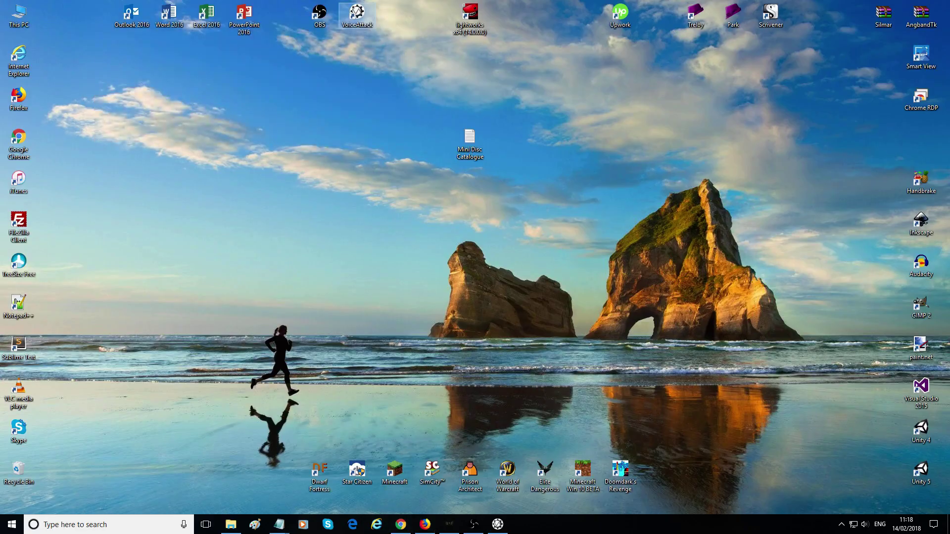
click(230, 524)
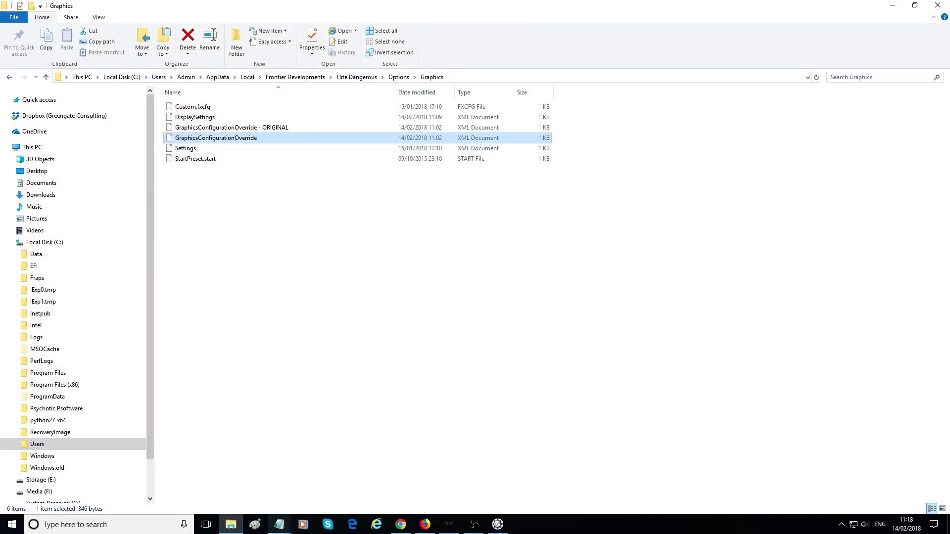
mouse_move(279, 525)
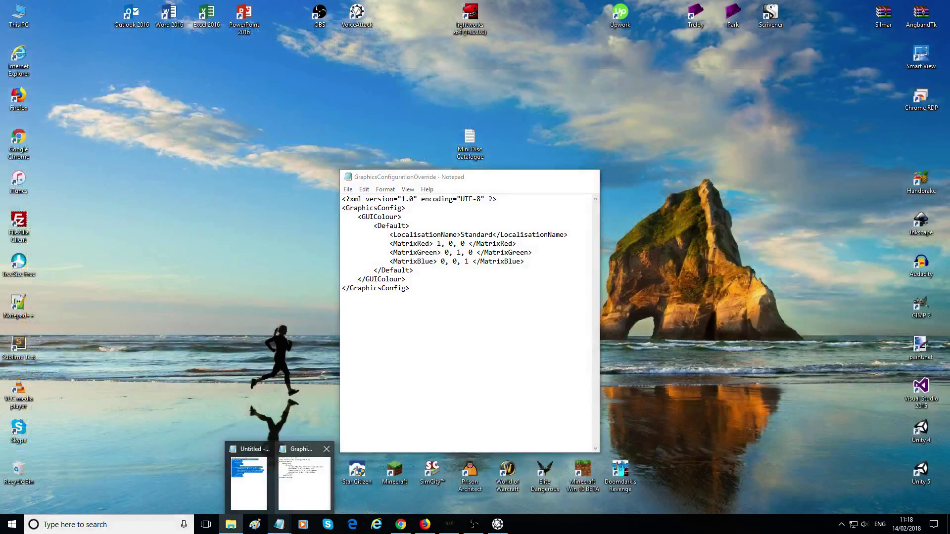
click(307, 477)
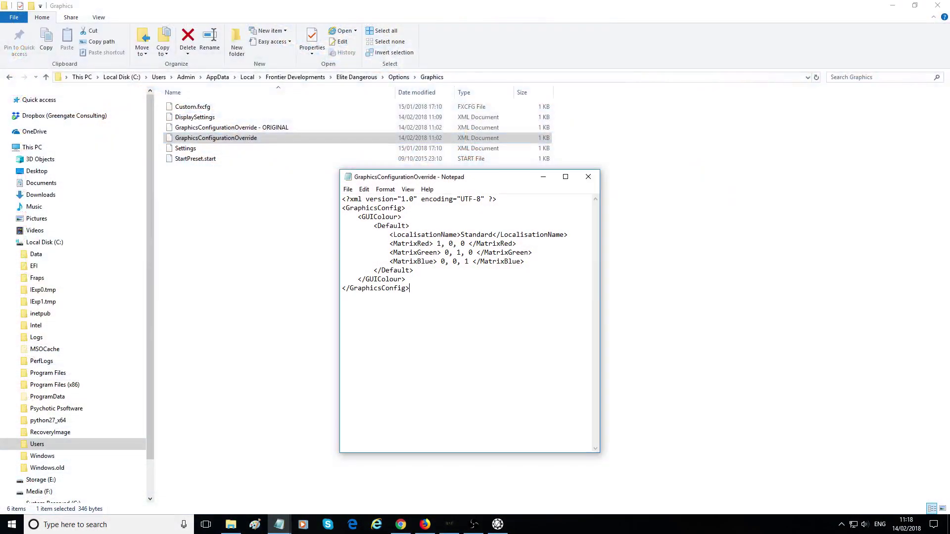
key(ctrl+a)
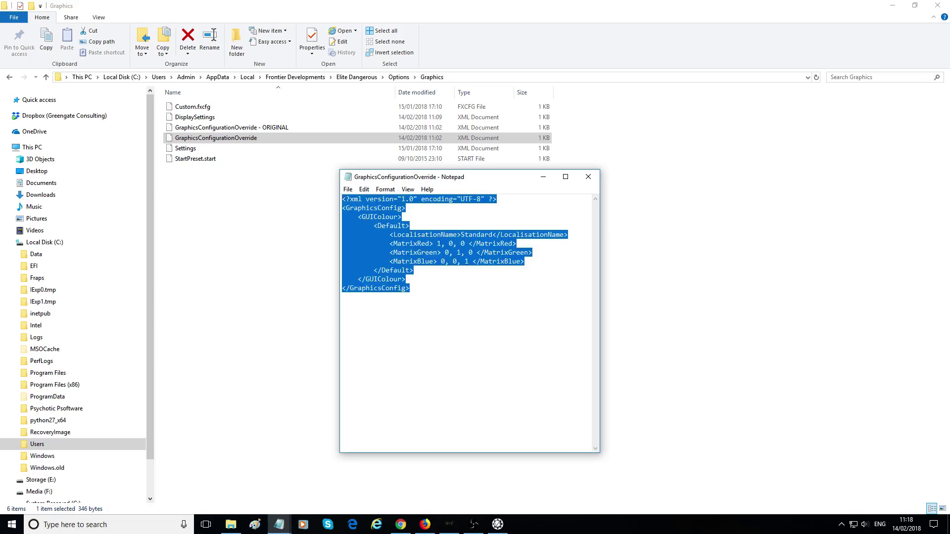
key(ctrl+v)
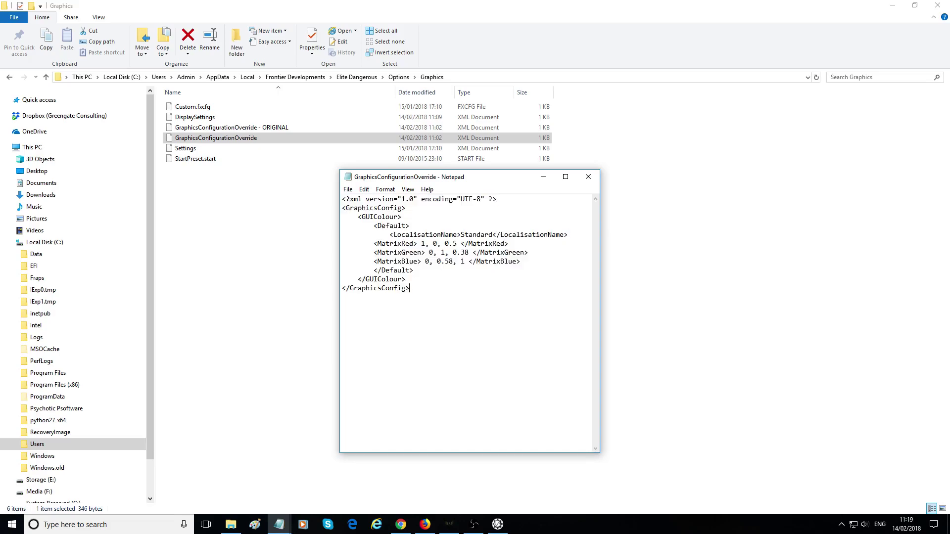
Check the new matrix values, save GraphicsConfigurationOverride and close the file.
drag(421, 244, 469, 262)
click(347, 189)
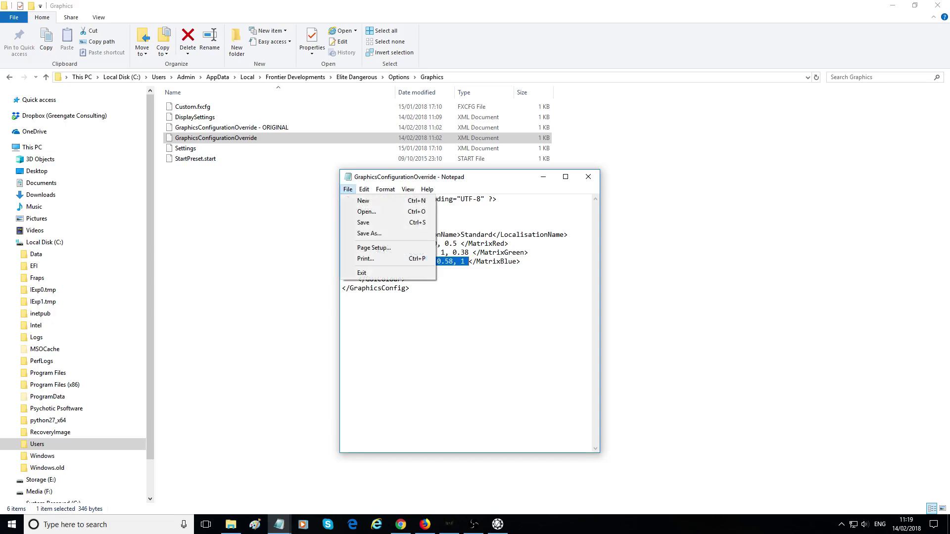
click(361, 218)
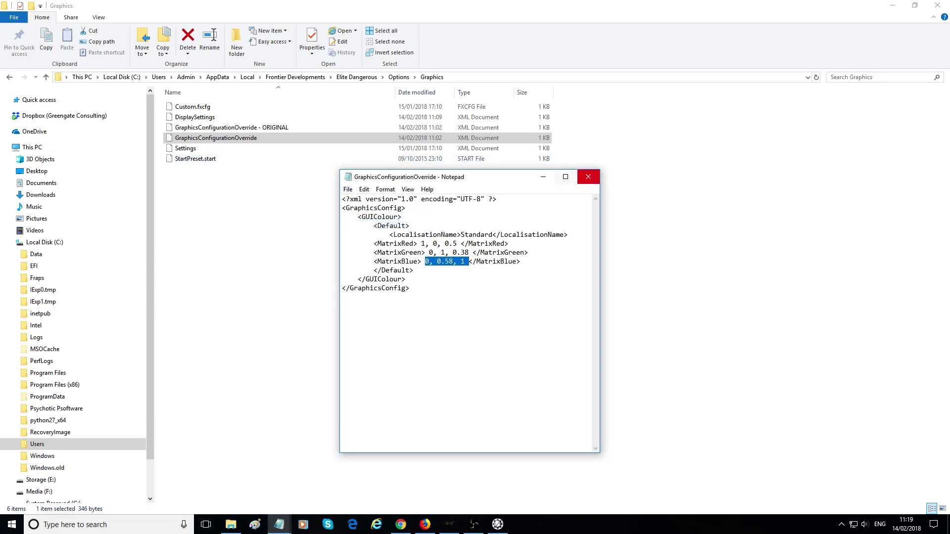
click(588, 177)
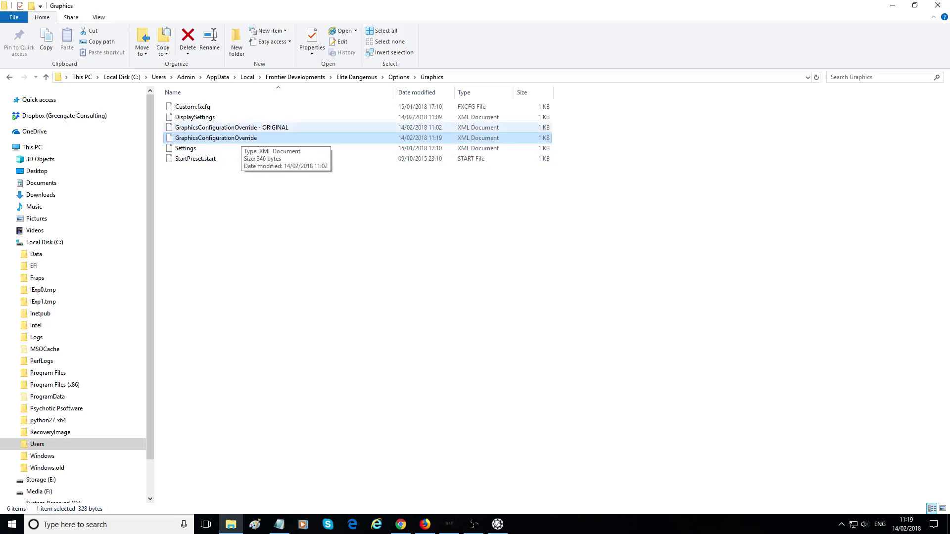
click(241, 129)
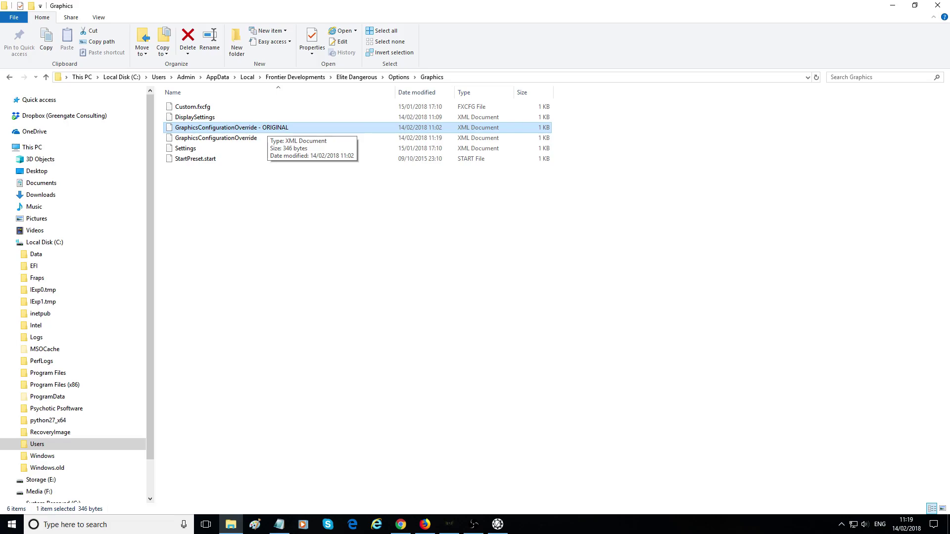
click(257, 138)
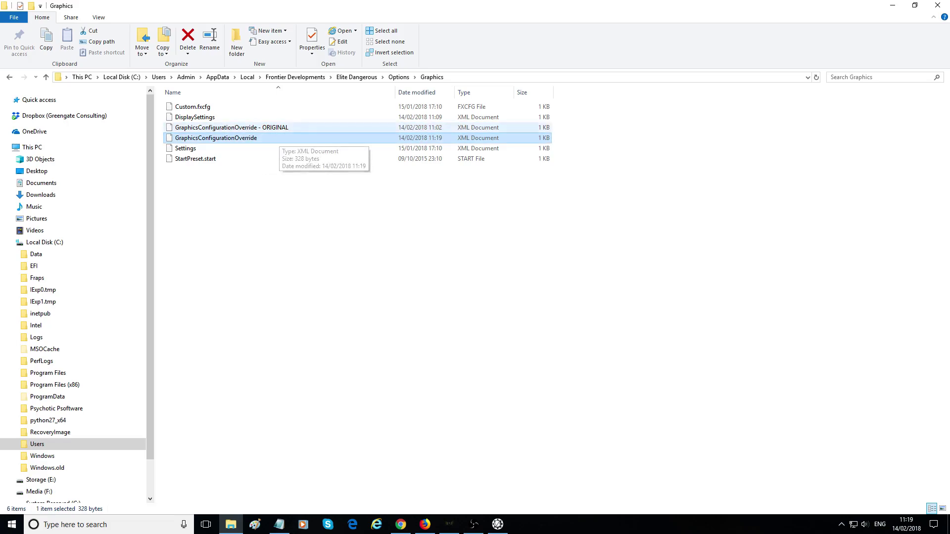
click(279, 127)
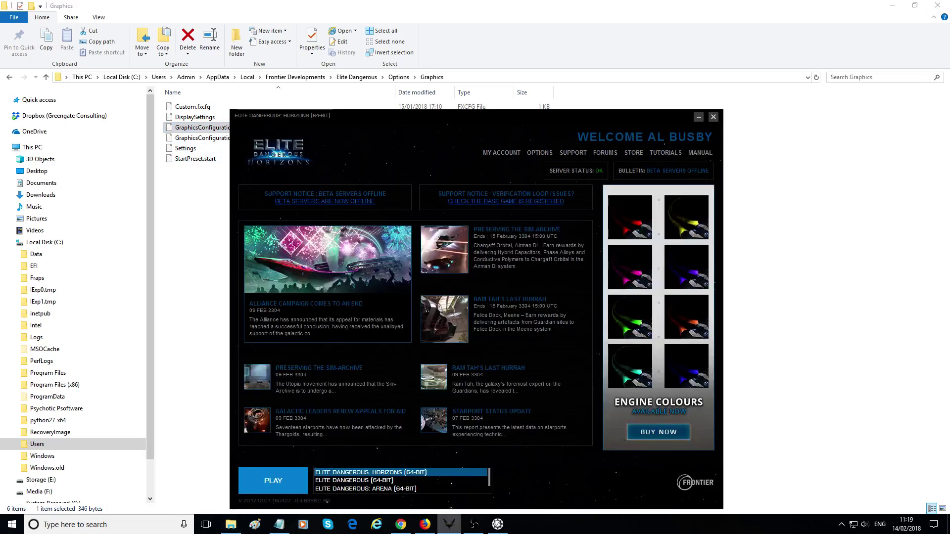
Clear the Graphics folder away, restart the Elite Dangerous launcher and play Elite Dangerous: Horizons [64-bit].
click(713, 117)
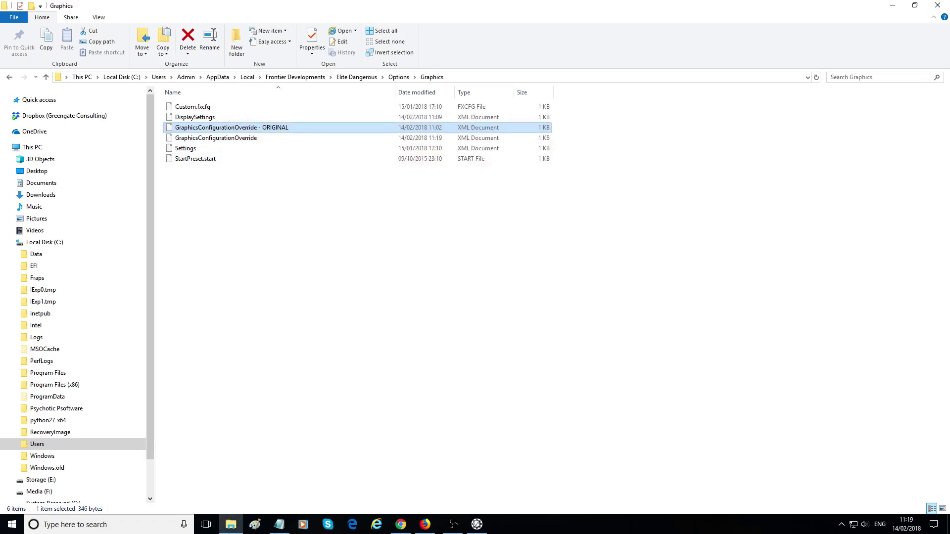
click(892, 5)
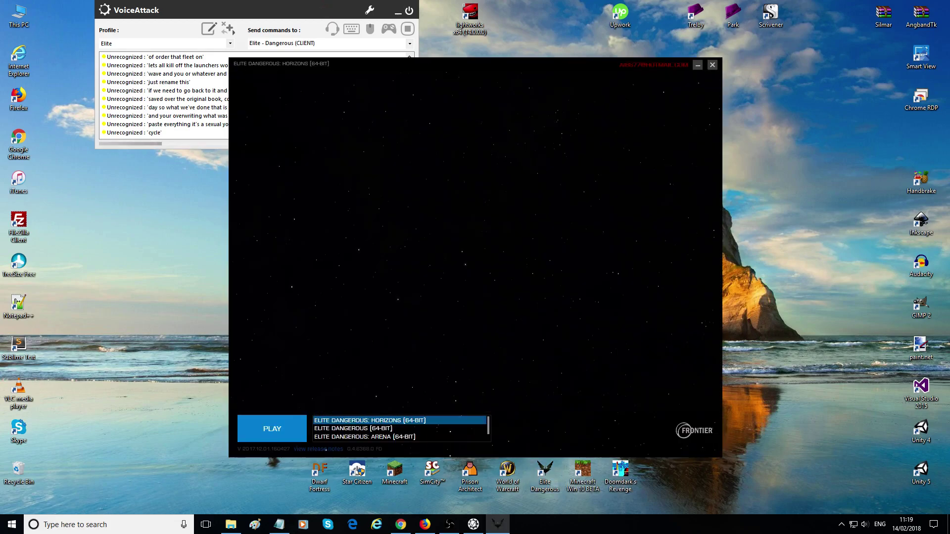
click(353, 428)
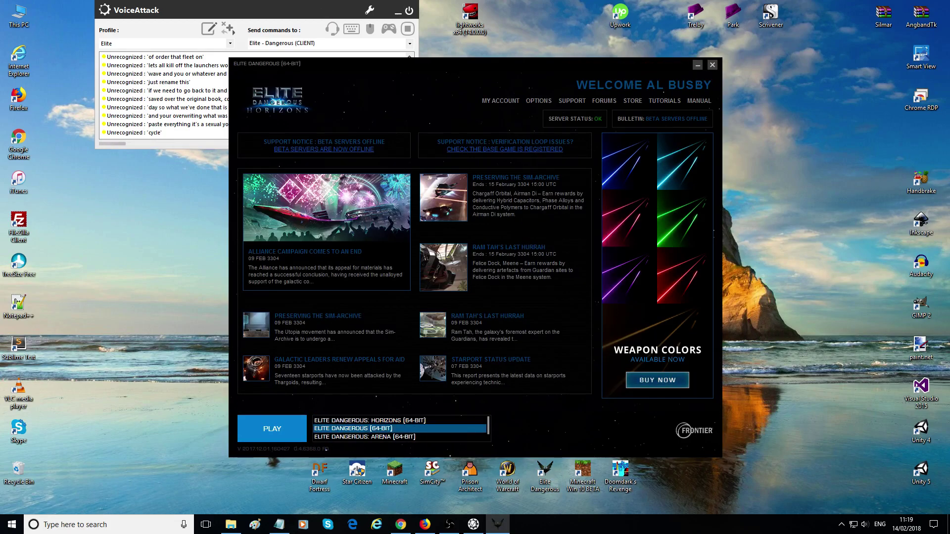
click(370, 420)
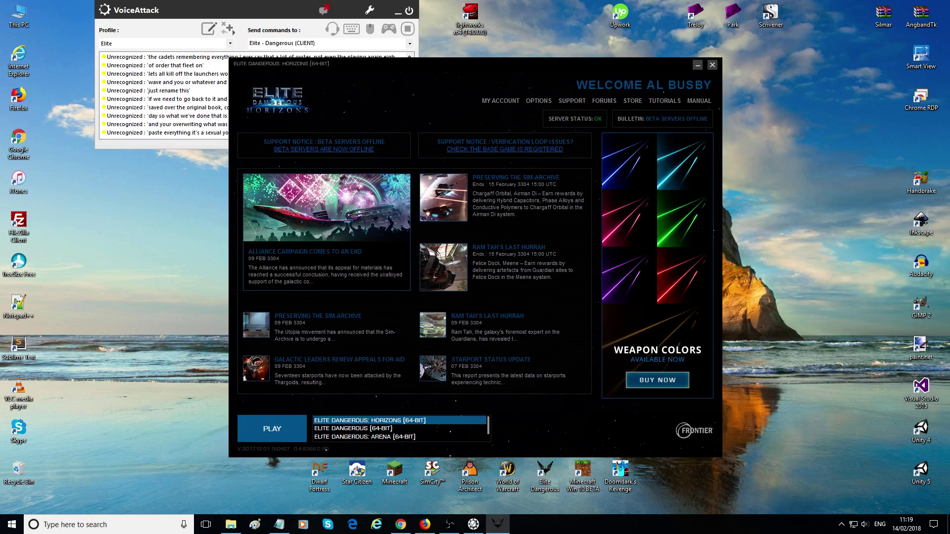
key(Return)
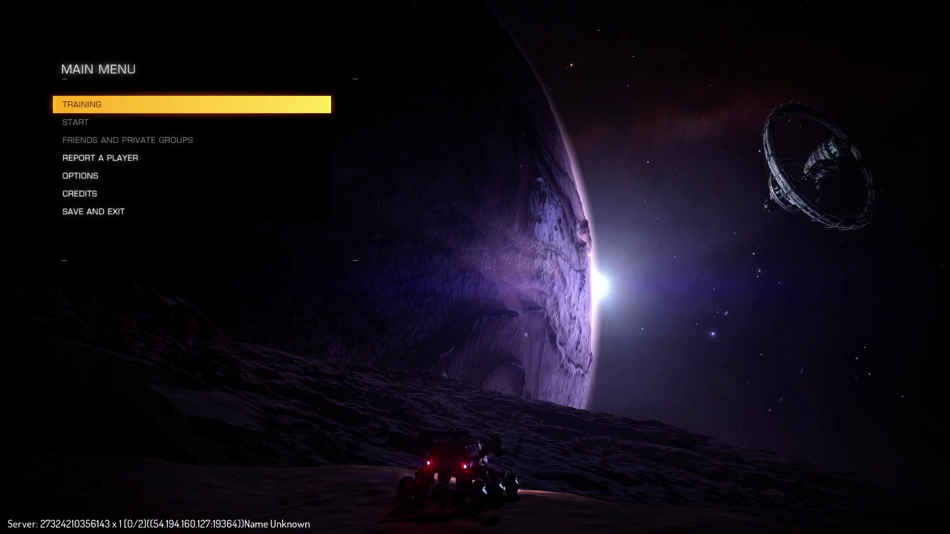
Start a game session from the main menu, and choose Return to Surface for the ship docked at Green Enterprise.
key(Down)
key(Return)
key(Up)
key(Return)
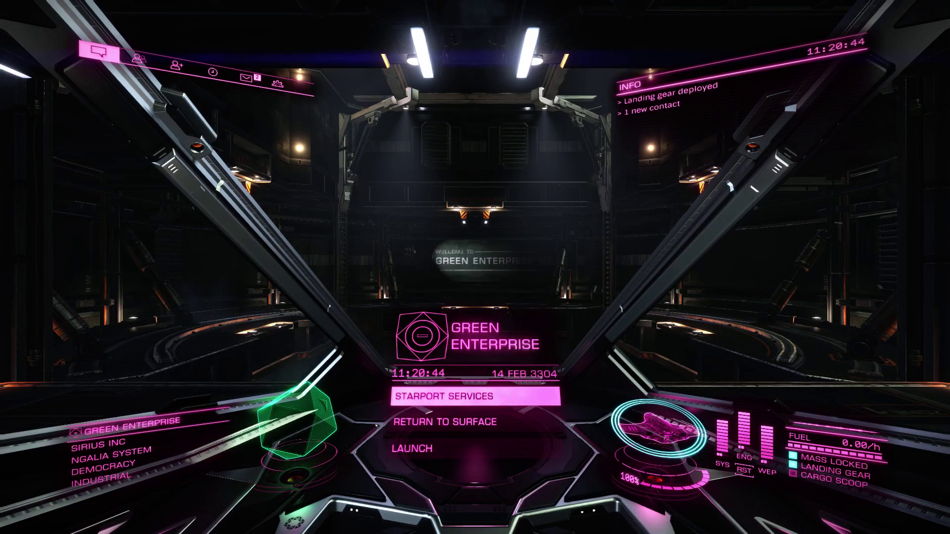
key(s)
key(space)
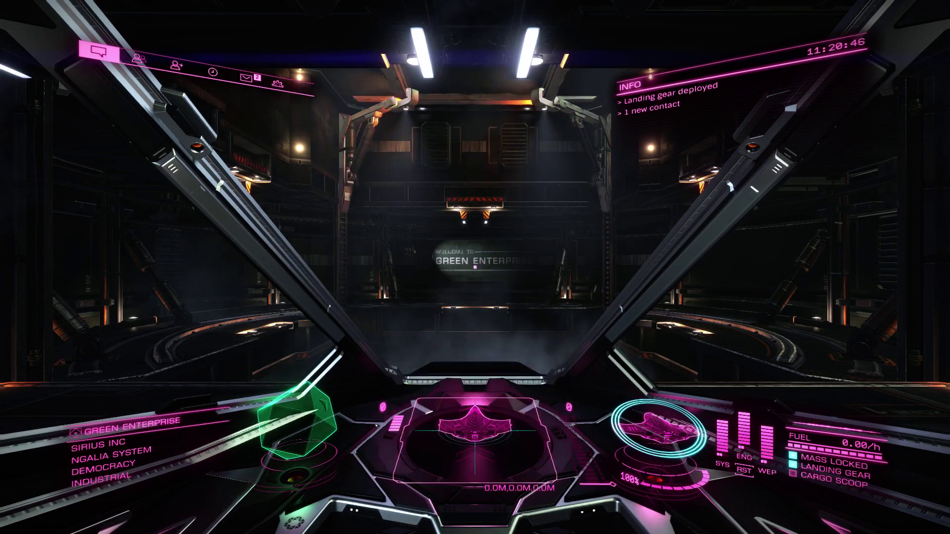